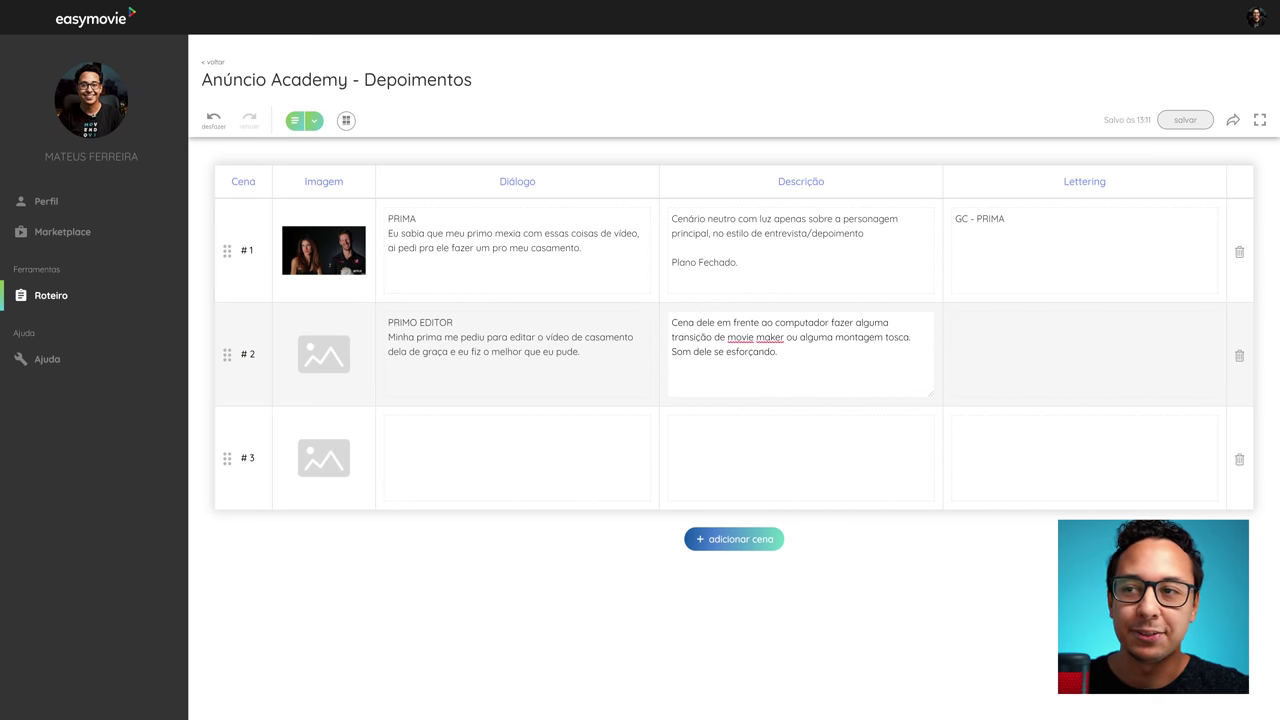
Finish the scene 2 description and upload the newest JPG from the Downloads folder as that scene's image.
key("ctrl+a")
key("Right")
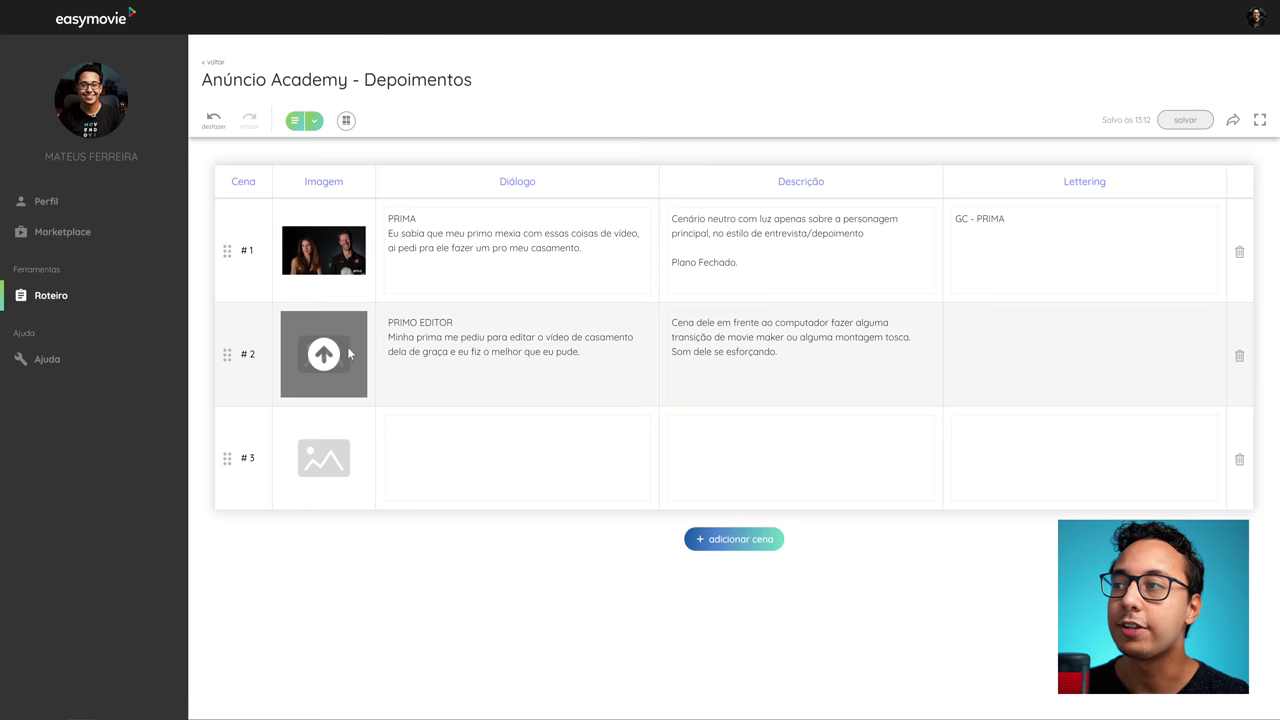
left_click(323, 354)
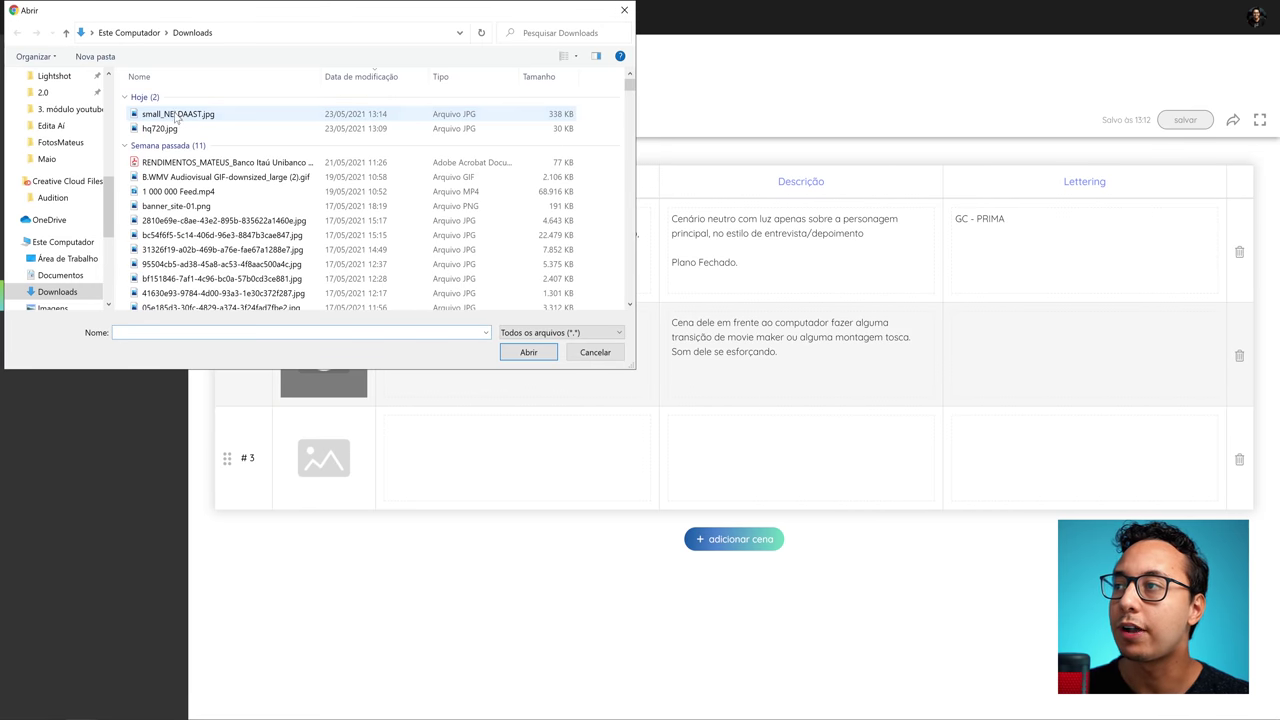
left_click(179, 114)
left_click(532, 346)
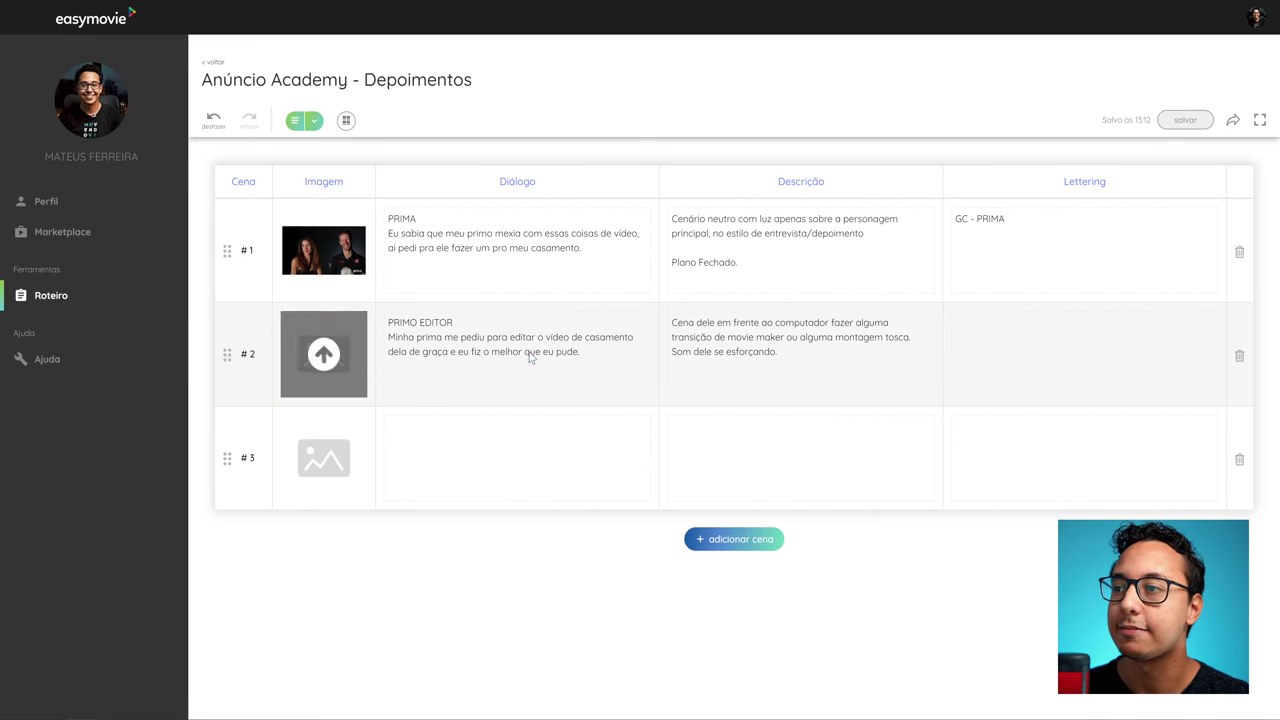
Set scene 2's lettering to "GC - Primo Editor" and write PRIMA's disappointed scene 3 dialogue starting "Quando eu vi o resultado...".
left_click(1040, 360)
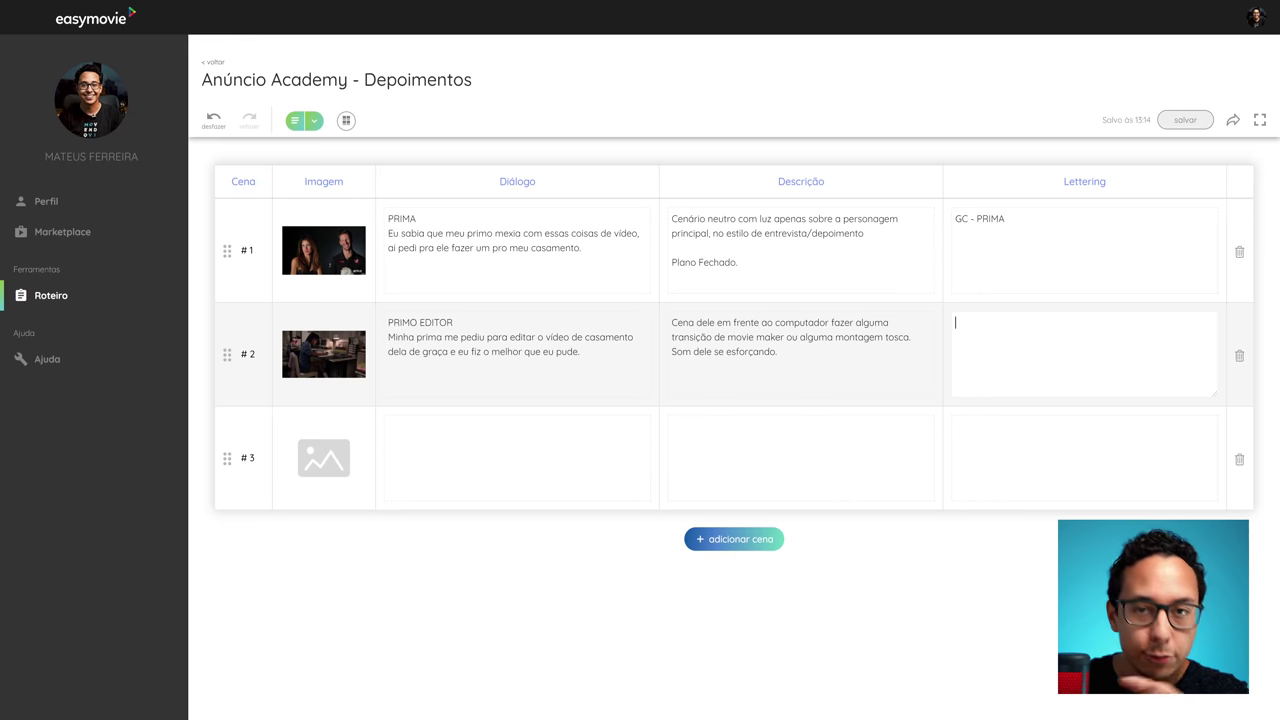
type("GC - Primo Editor")
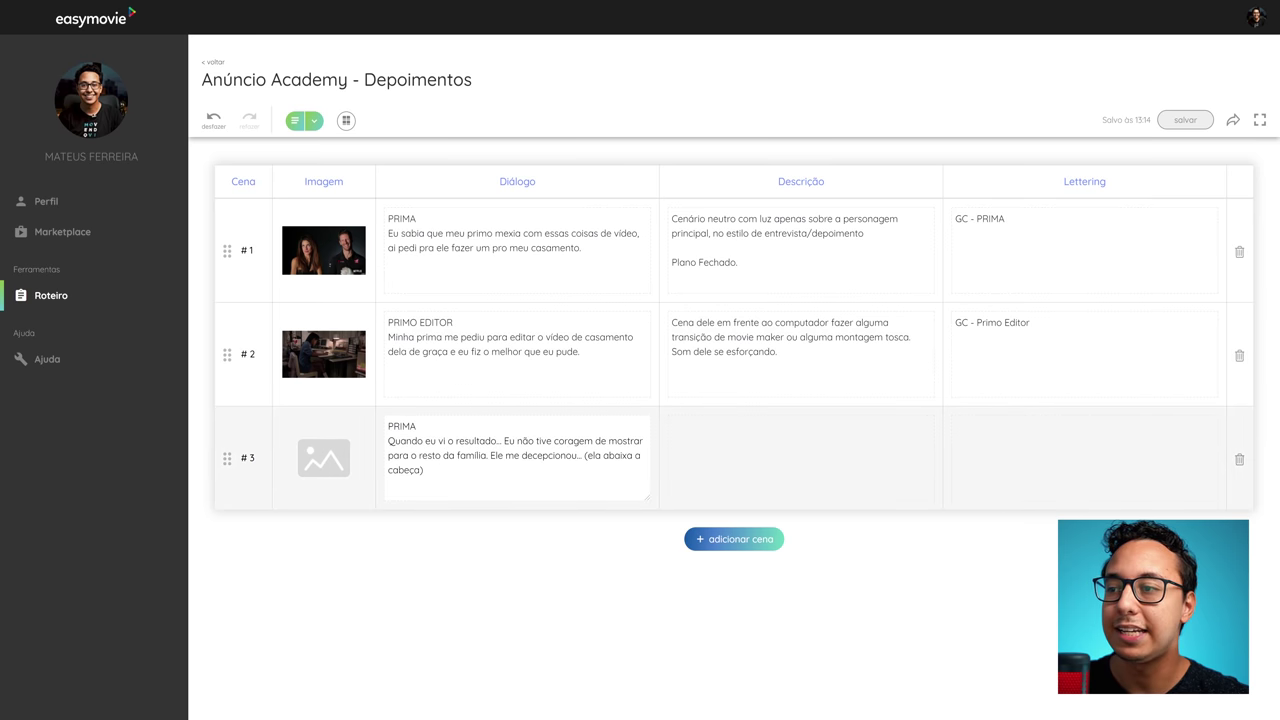
left_click(486, 560)
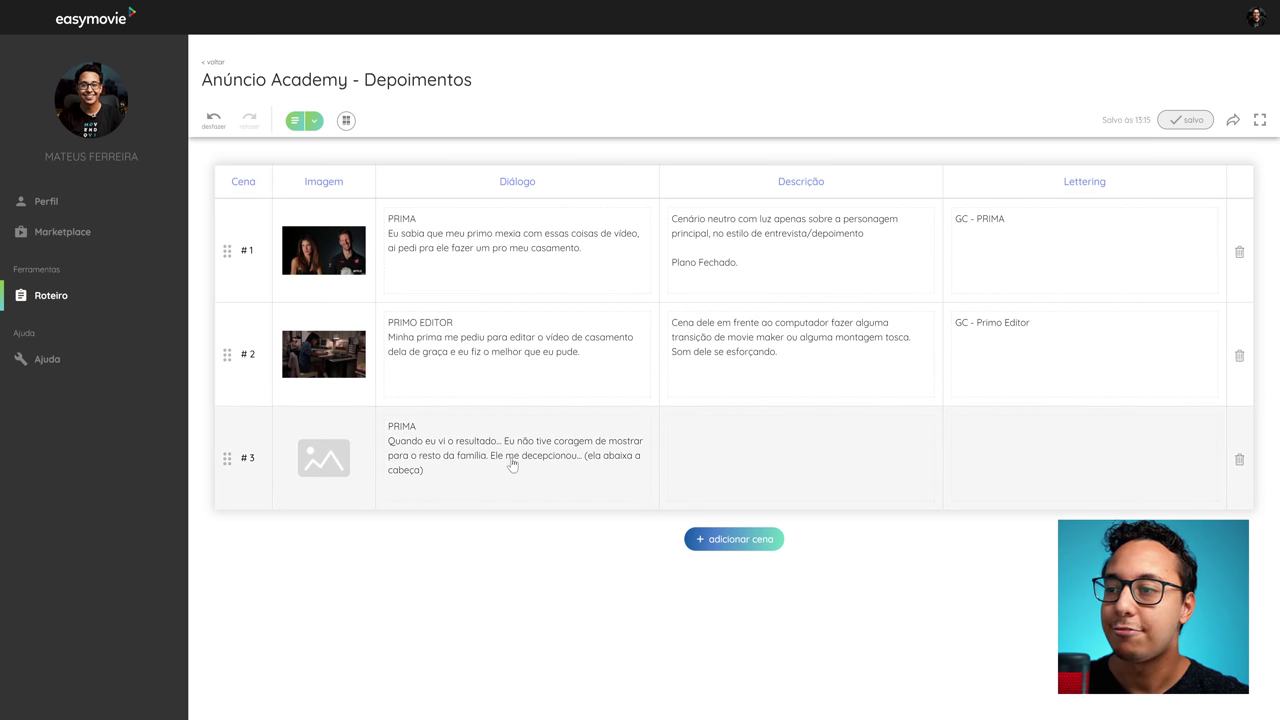
Give scene 3 the same testimonial image as scene 1 and the description "Volta para a cena do depoimento".
mouse_move(335, 258)
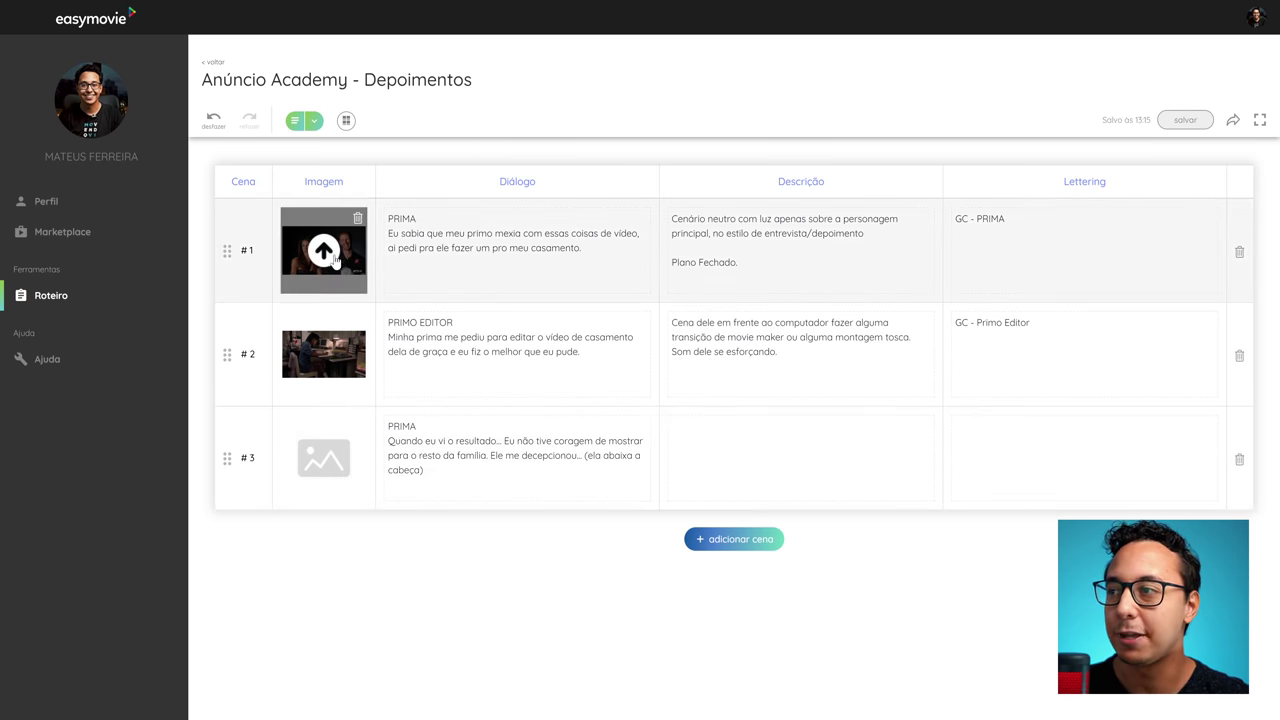
mouse_move(323, 466)
left_click(324, 460)
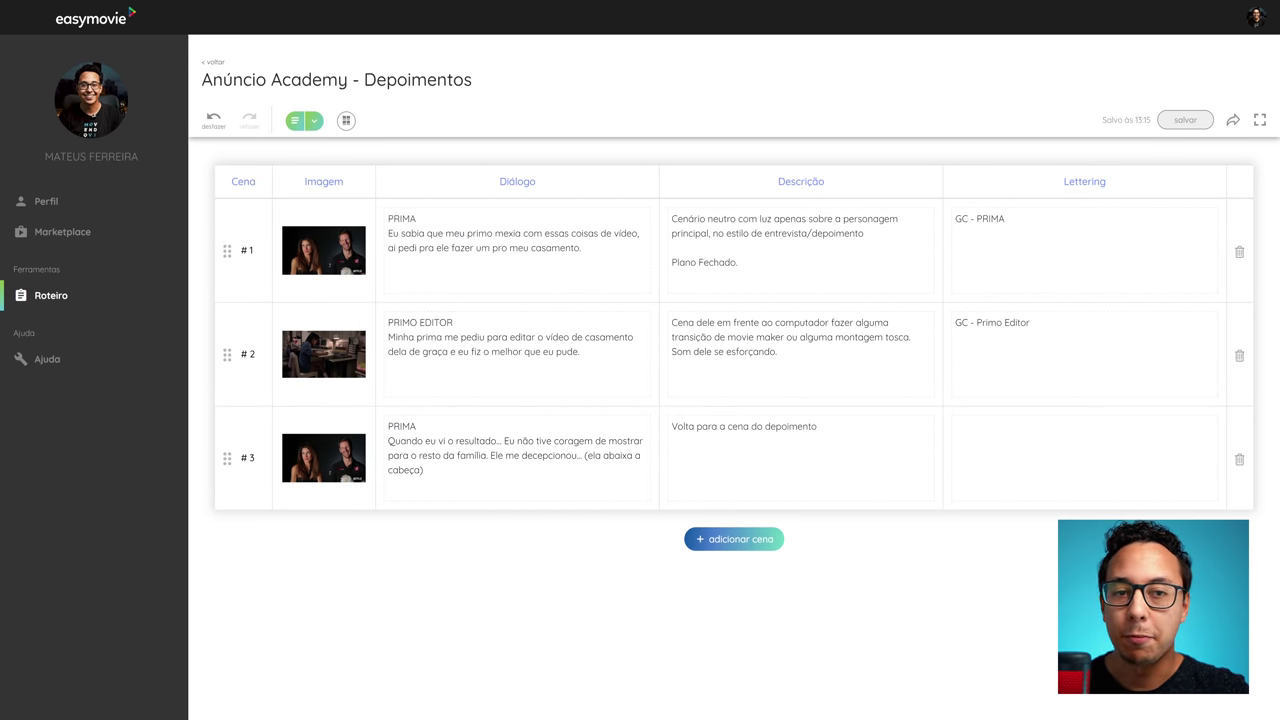
Append a PRIMO line to the scene 3 dialogue: "Na faculdade eles não ensinam tudo, sabe, como é...".
left_click(492, 494)
key("Return")
key("ctrl+v")
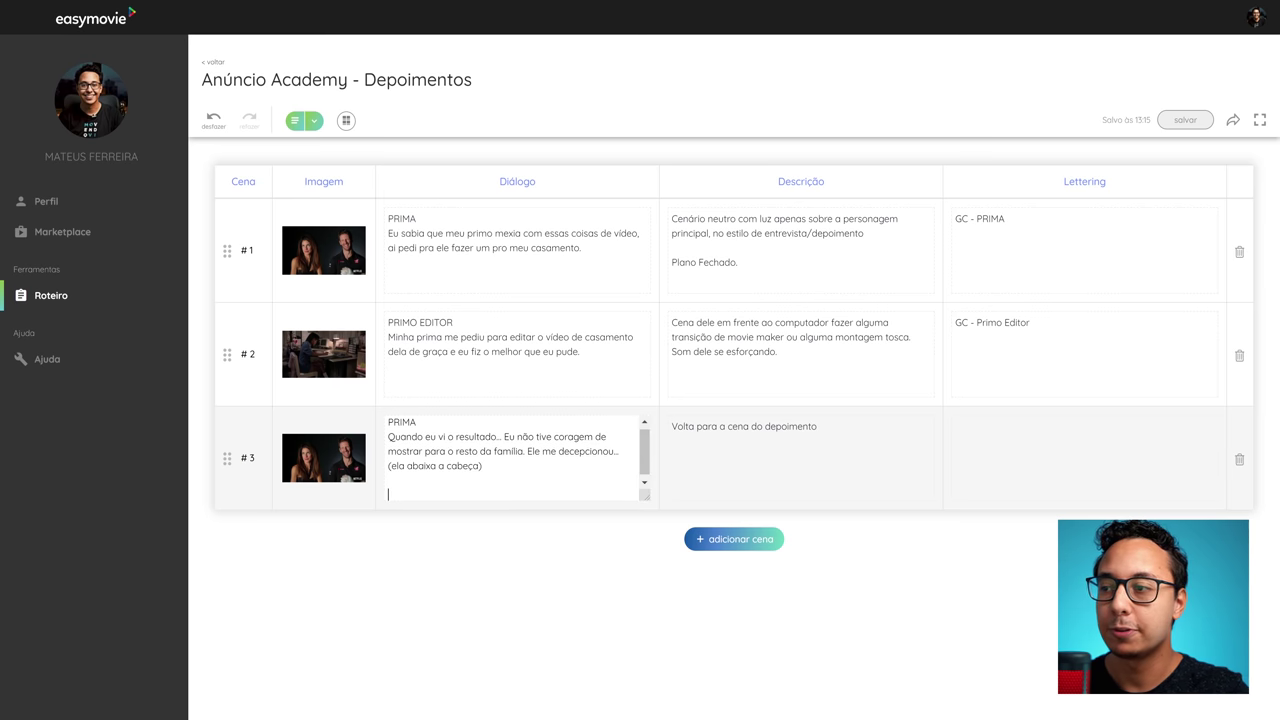
left_click(512, 550)
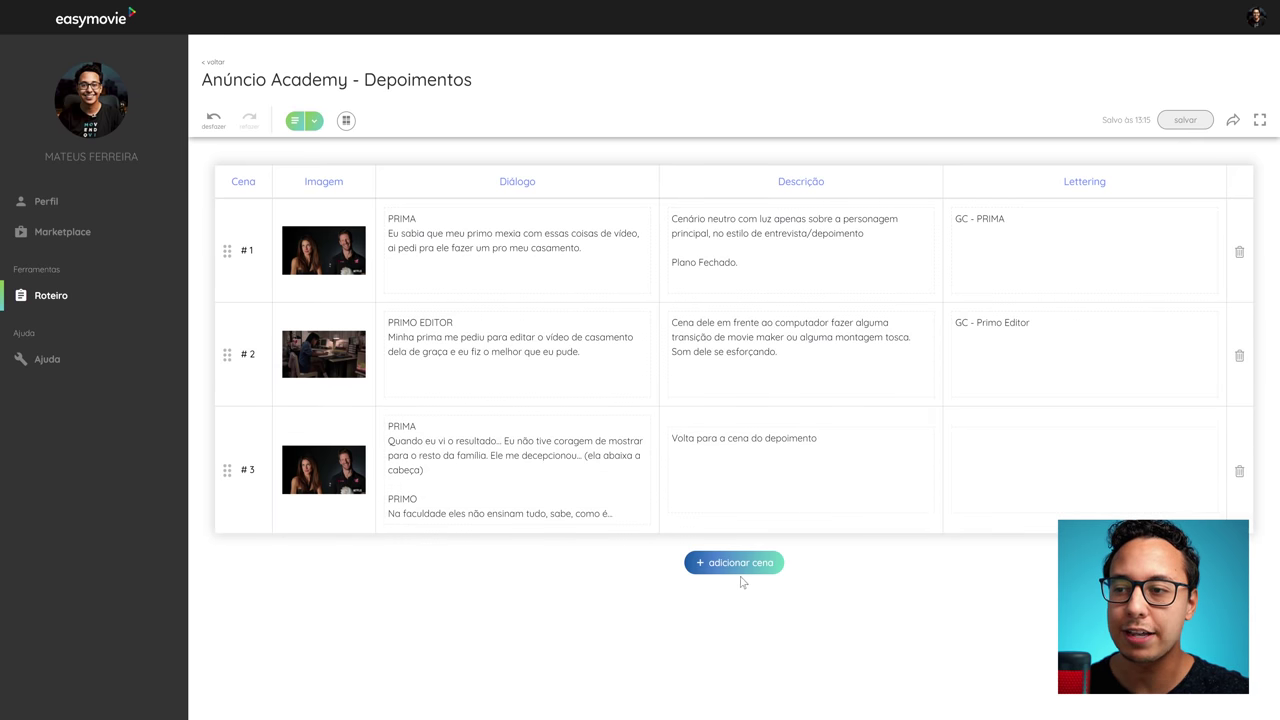
Add scene 4 with PRIMA saying she bought Brainstorm Academy's ME ENSINA AE 2.0 course to save their relationship and family.
left_click(768, 565)
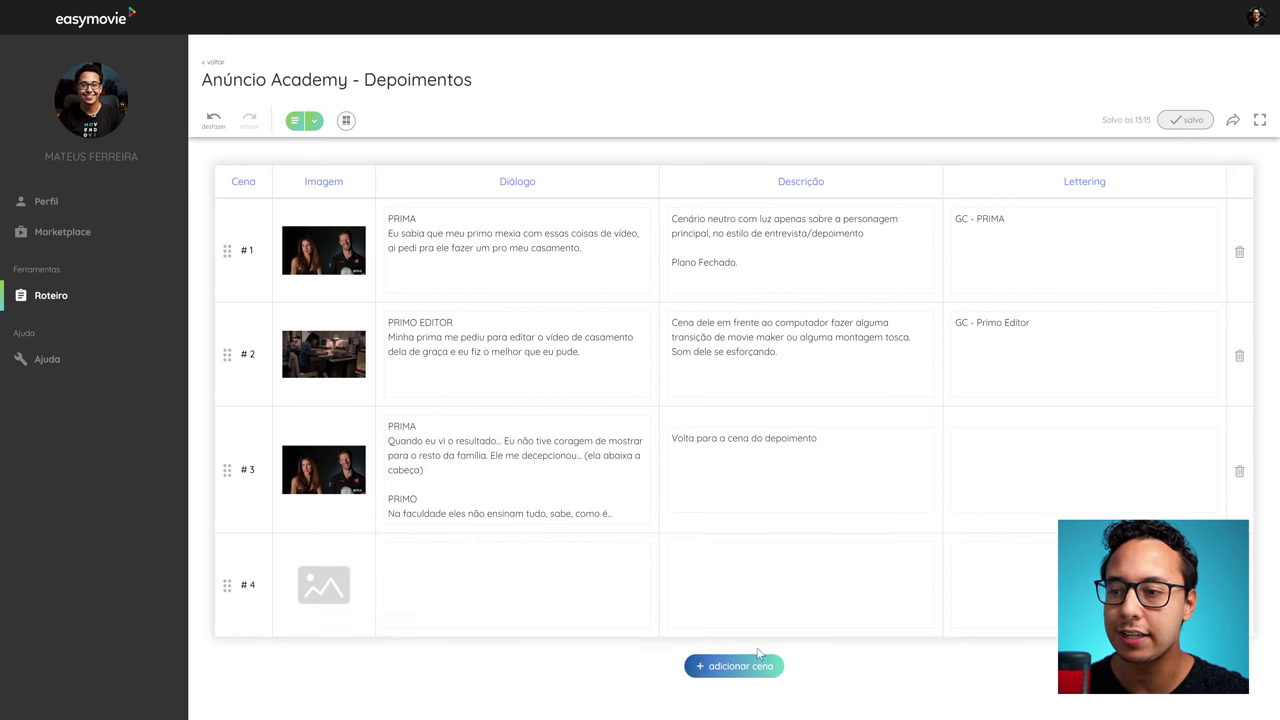
left_click(517, 585)
type("PRIMA Foi então que eu quis salvar a nossa relação e a nossa família e comprei o curso ME ENSINA AE 2.0 da Brainstorm Academy.")
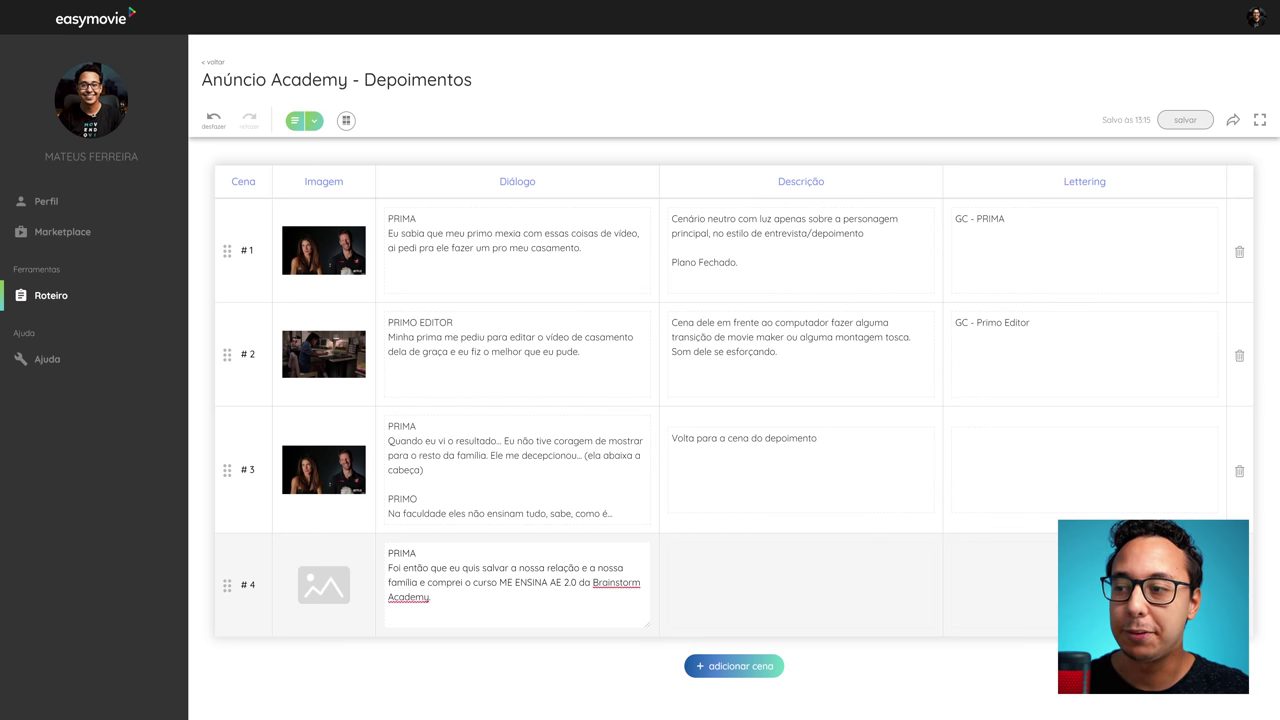
left_click_drag(410, 582, 432, 597)
left_click(432, 597)
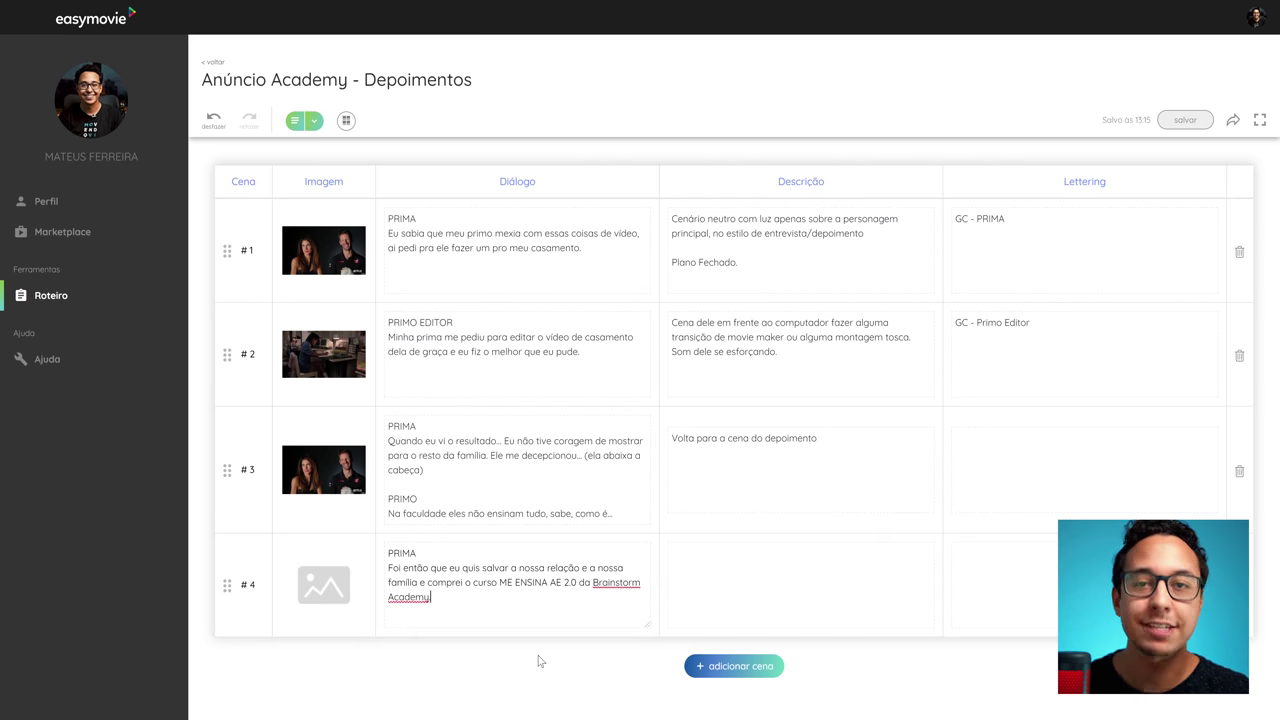
left_click(531, 689)
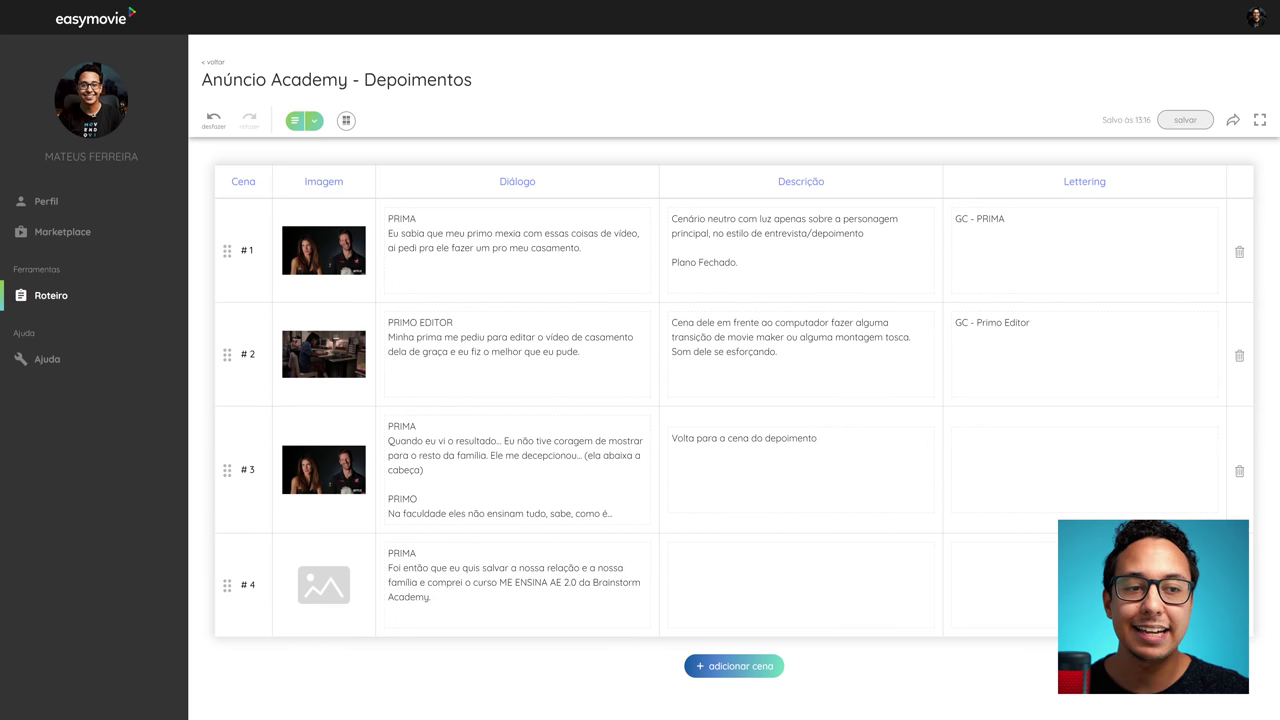
Describe scene 4 as "Cena da prima entrando no site da academy e comprando o curso para o sobrinho." and attach the computer-screen image.
left_click(812, 588)
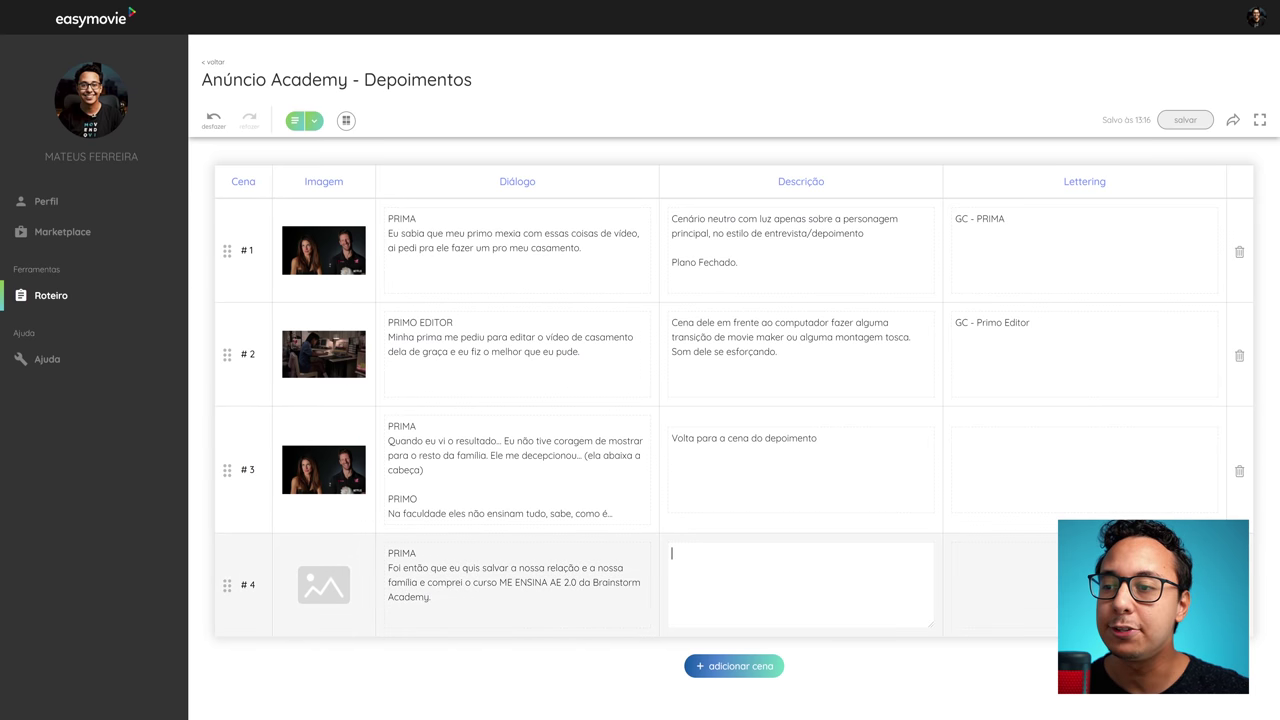
type("Cena da prima entrando no site da academy e comprando o curso para o sobrinho")
left_click(600, 657)
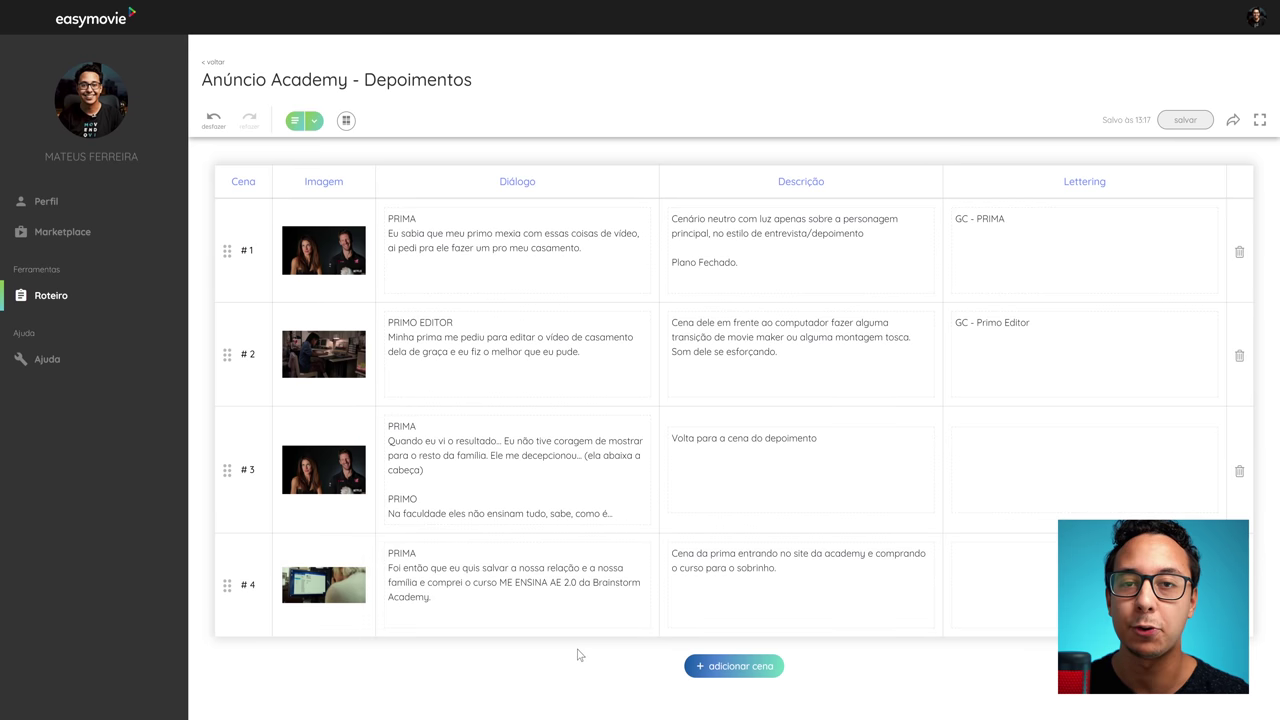
Add scene 5 with PRIMO's dialogue about receiving the course, wanting to learn animations and transitions, earning a certificate and making friends envious.
left_click(708, 666)
type("Quando ela me deu o curso, eu nao pude acreditar. Sempre quis aprender a fazer animações, transições e deixar meus vídeos com aquele toque hollywoodiano. Ganhei um certificado e pude deixar meus amigos com inveja.")
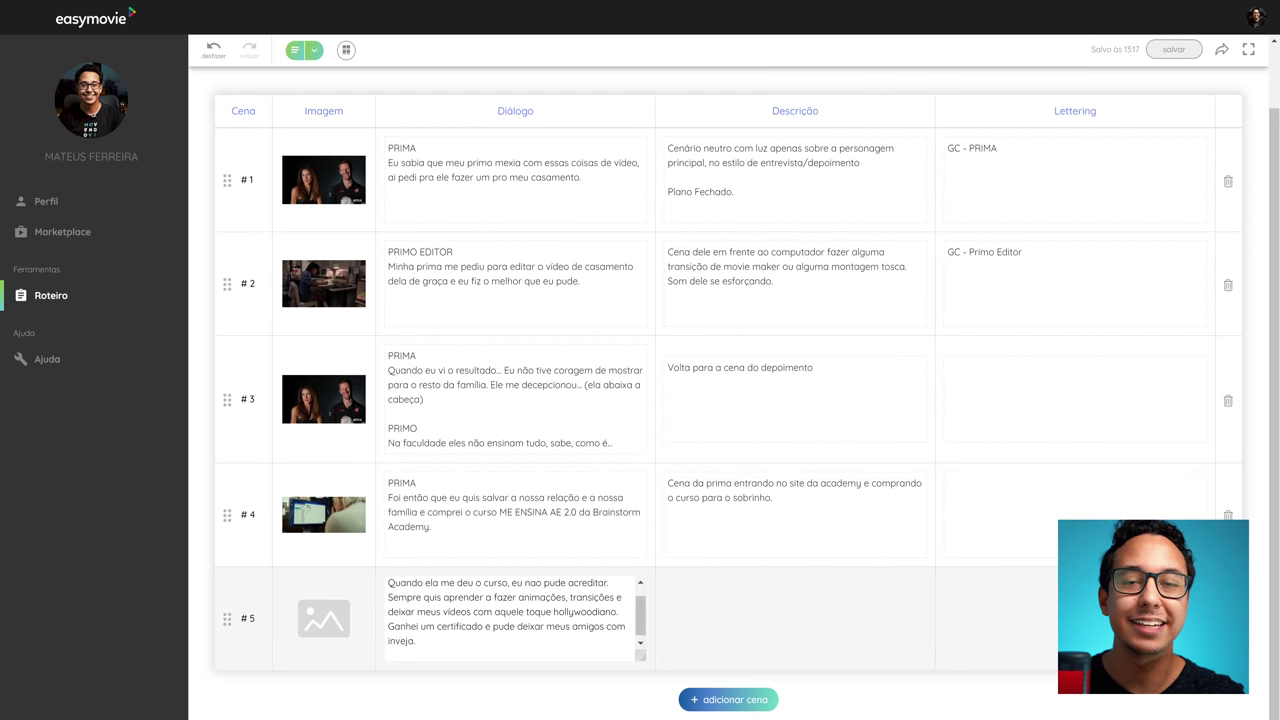
key("BackSpace")
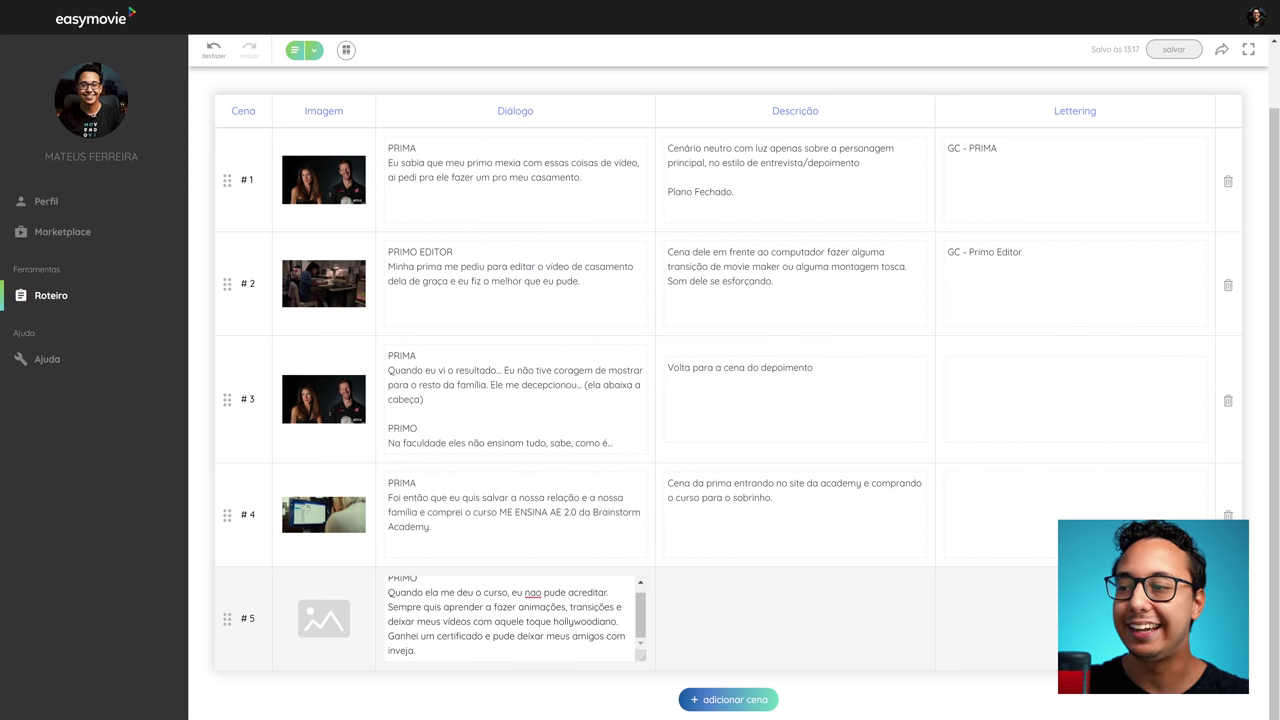
left_click_drag(452, 635, 418, 650)
left_click(417, 650)
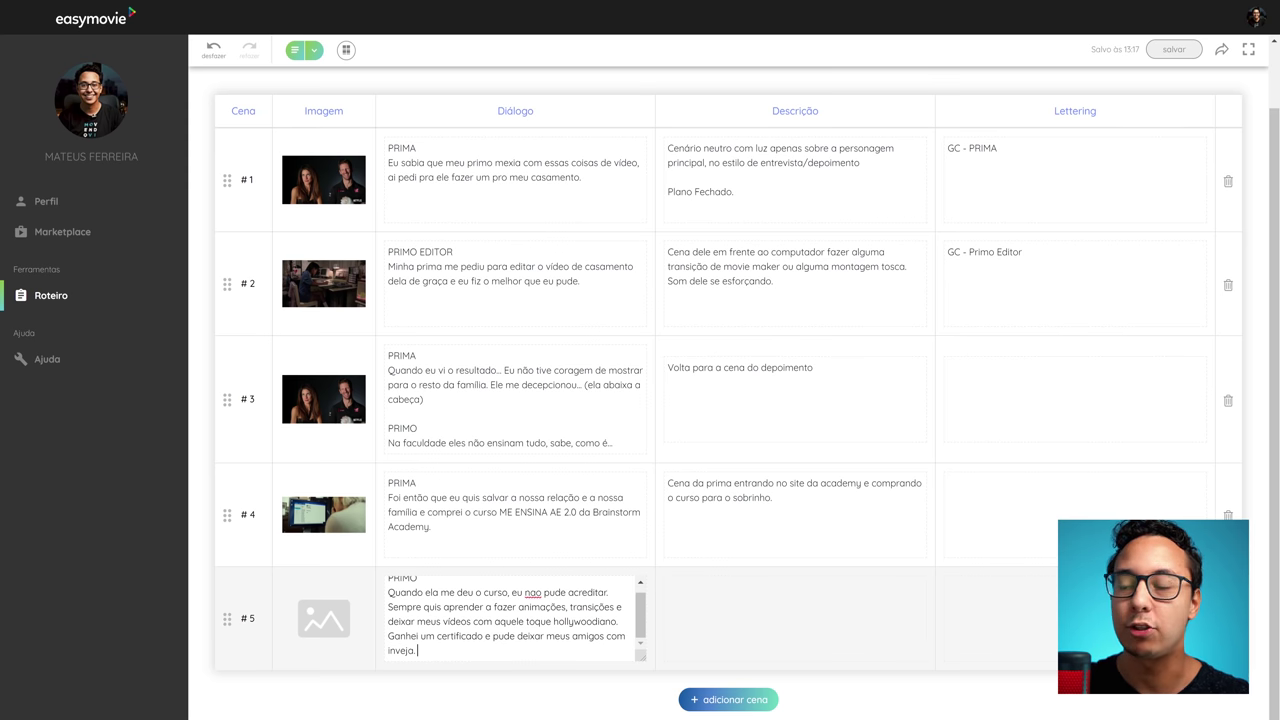
Describe scene 5 as "Cenas do sobrinho fazendo coisas incríveis no after. Ele colando o certificado no linkedin." and give it scene 2's image.
left_click(830, 622)
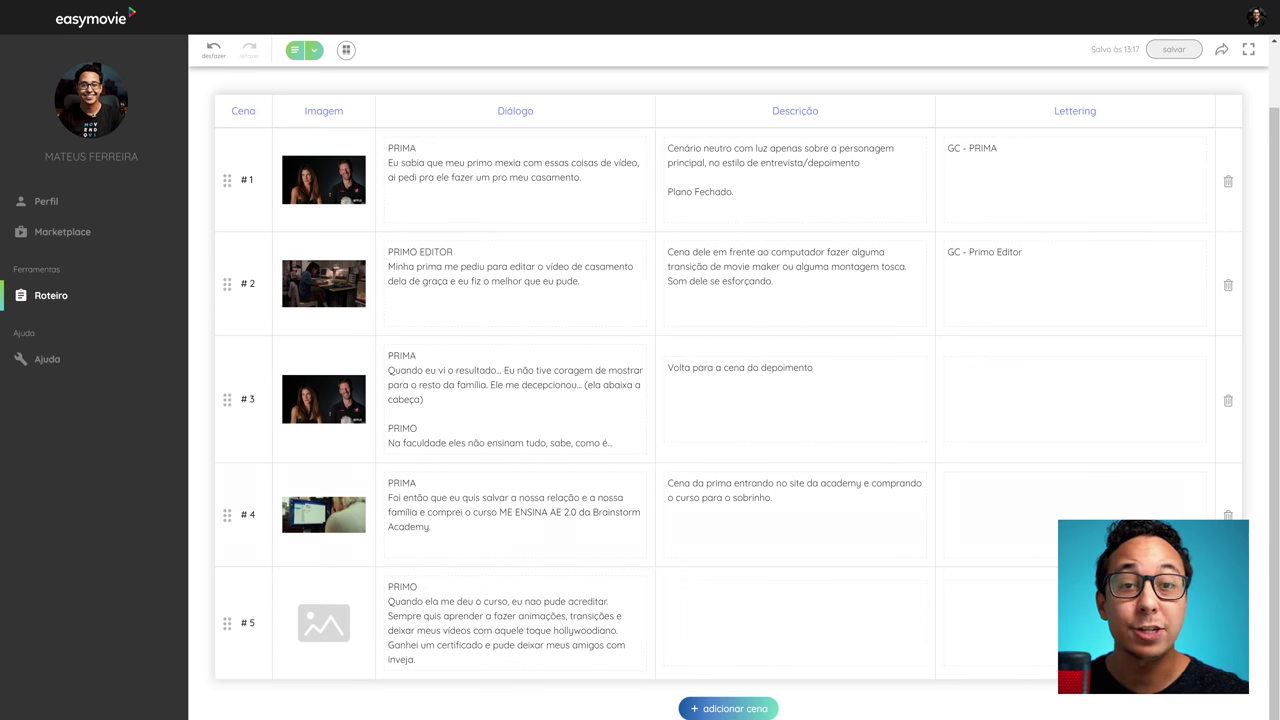
left_click(697, 628)
type("Cenas do sobrinho fazendo coisas incríveis no after. Ele colando o certificado no linkedin.")
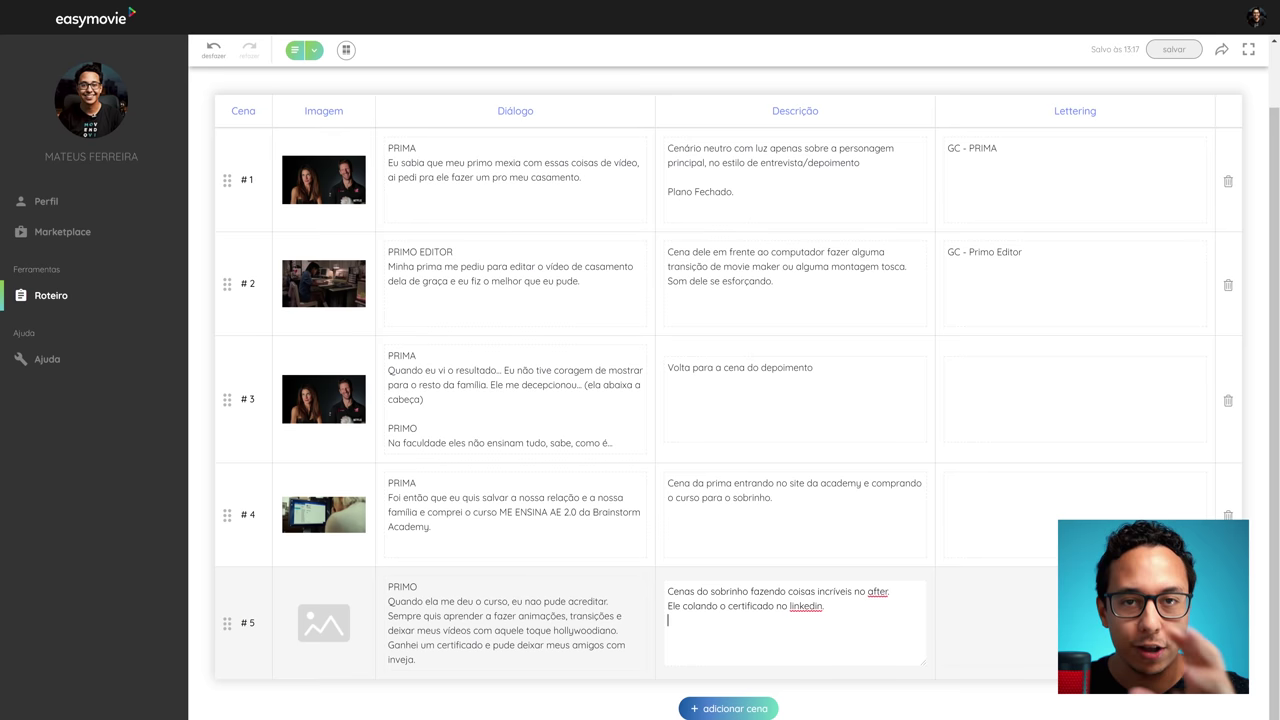
left_click(600, 690)
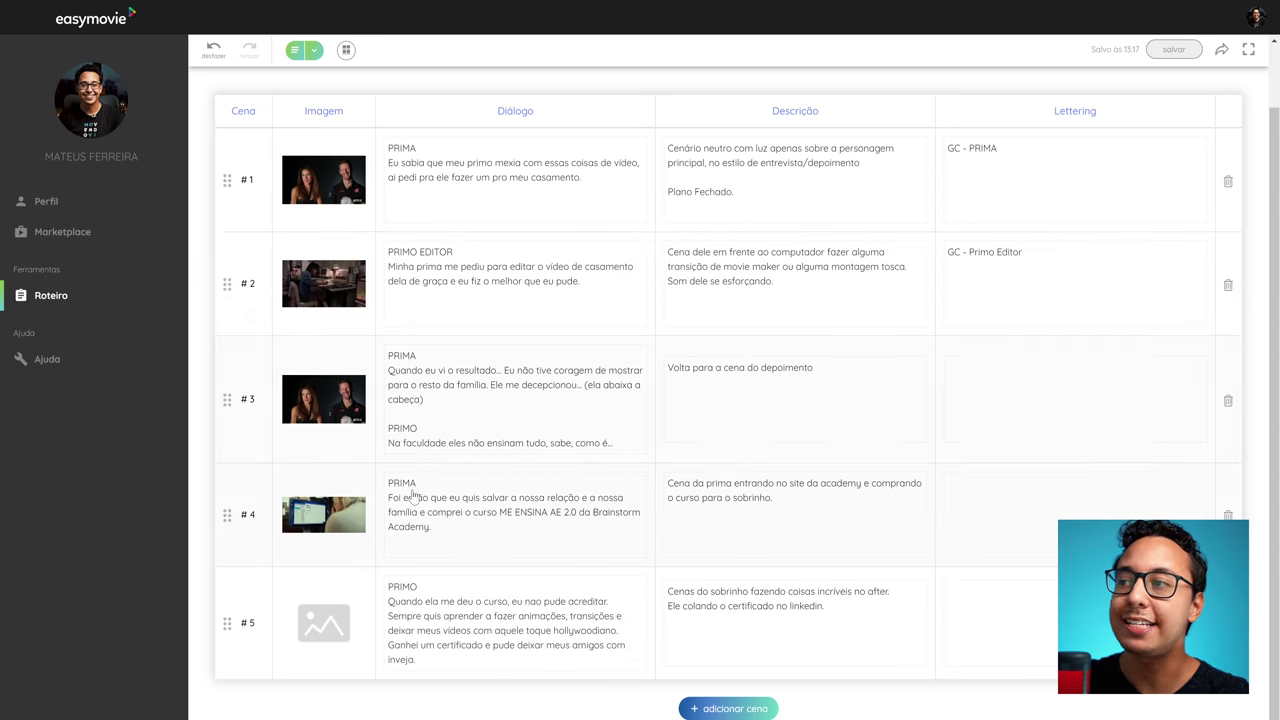
mouse_move(335, 295)
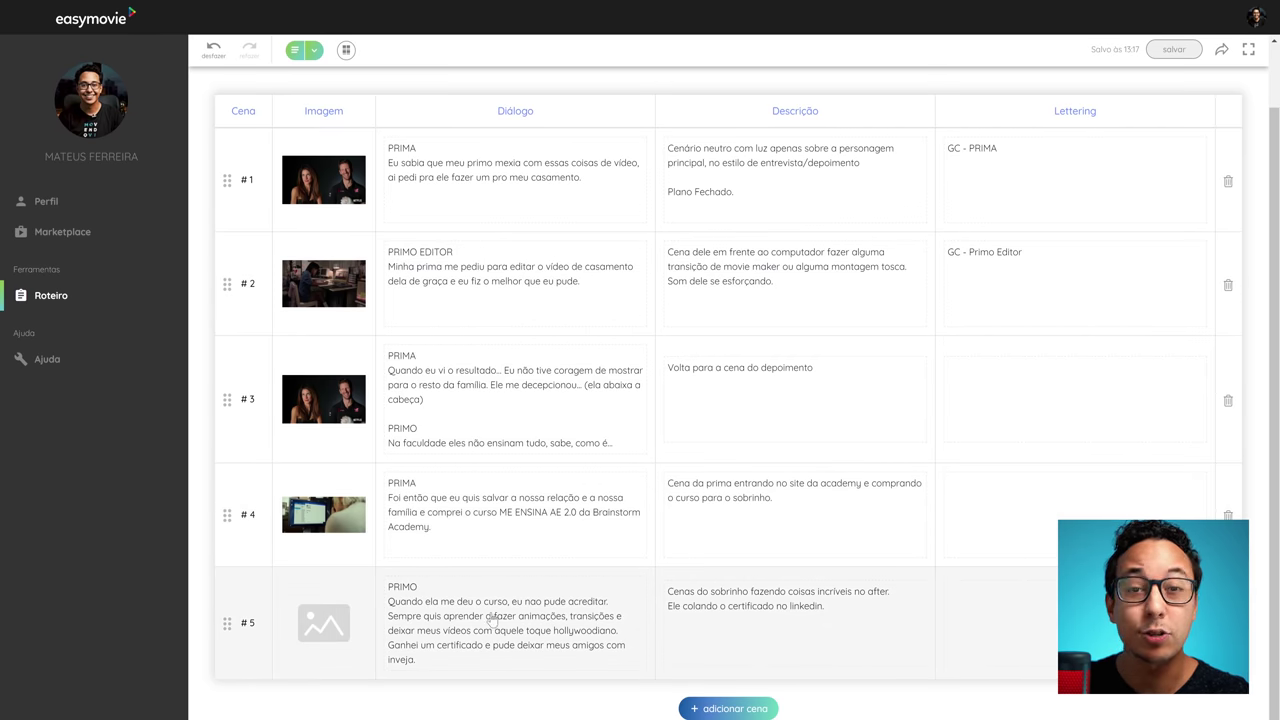
left_click(322, 623)
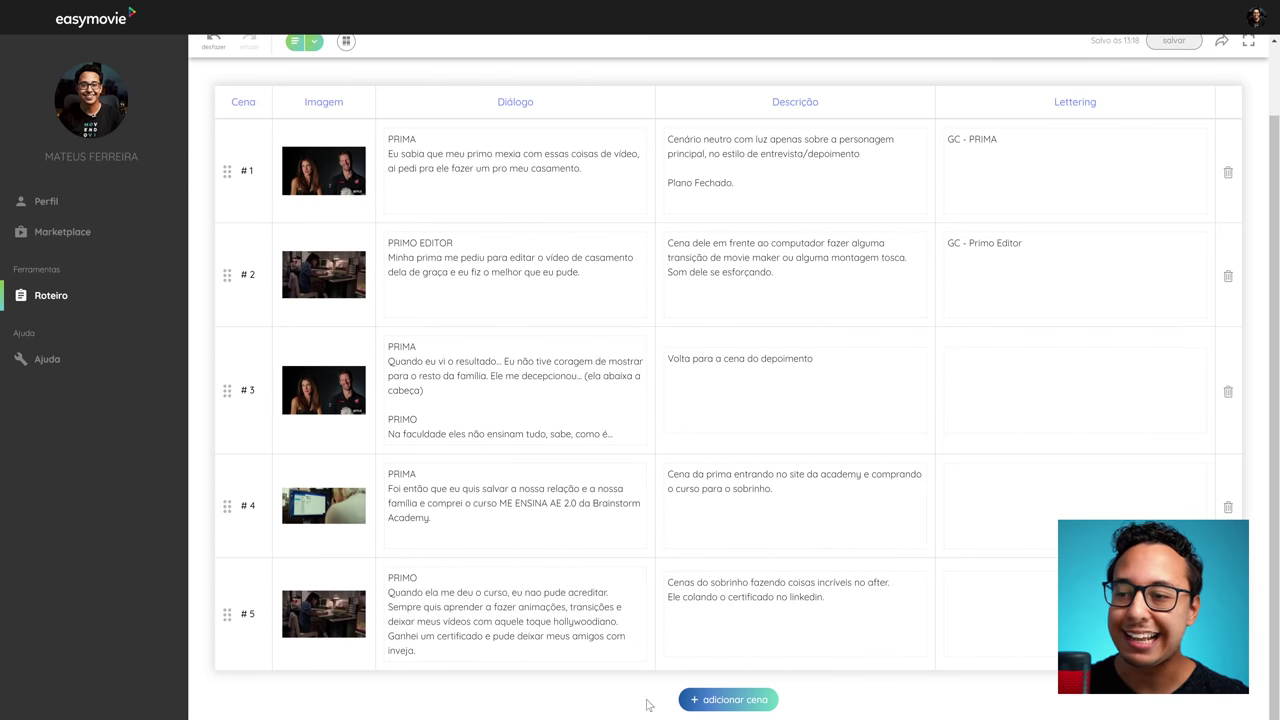
Add scene 6 with the dialogue "PRIMO Agora finalmente vou poder realizar meu sonho e poderei cobrar meus serviços até para a minha família.".
left_click(729, 708)
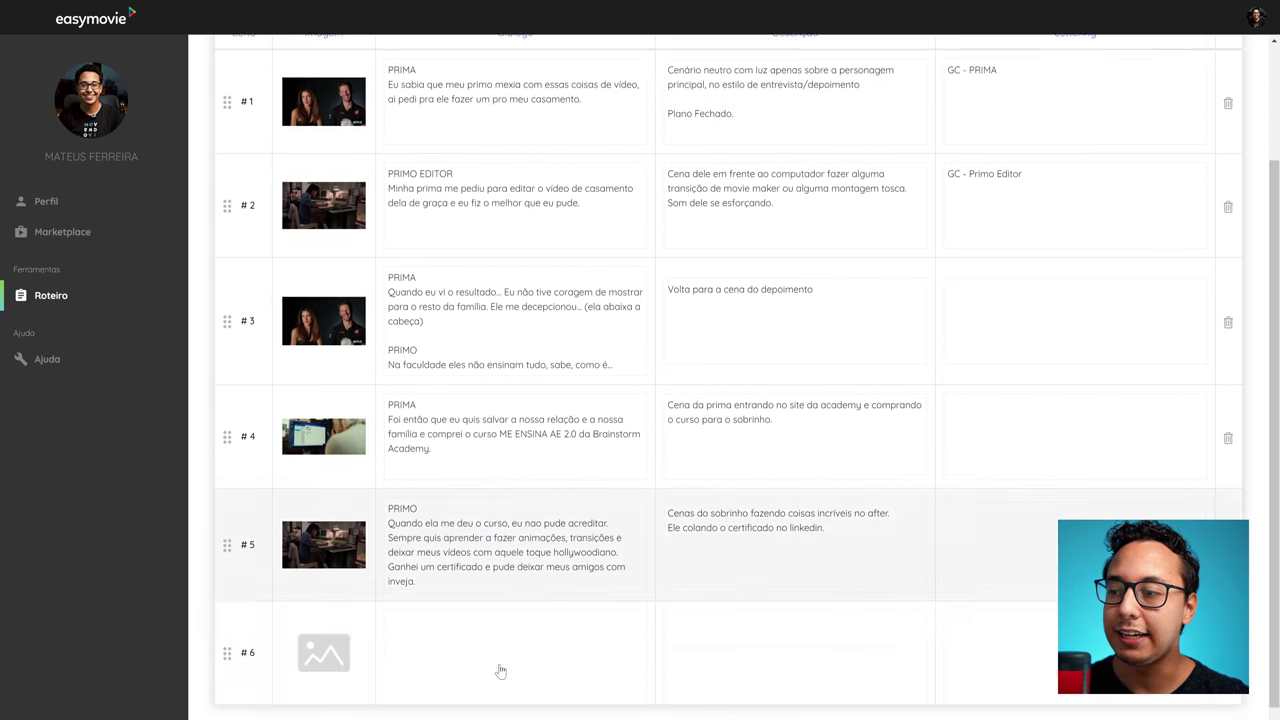
left_click(471, 608)
type("Agora finalmente vou poder realizar meu sonho e poderei cobrar meus serviços até para a minha família.")
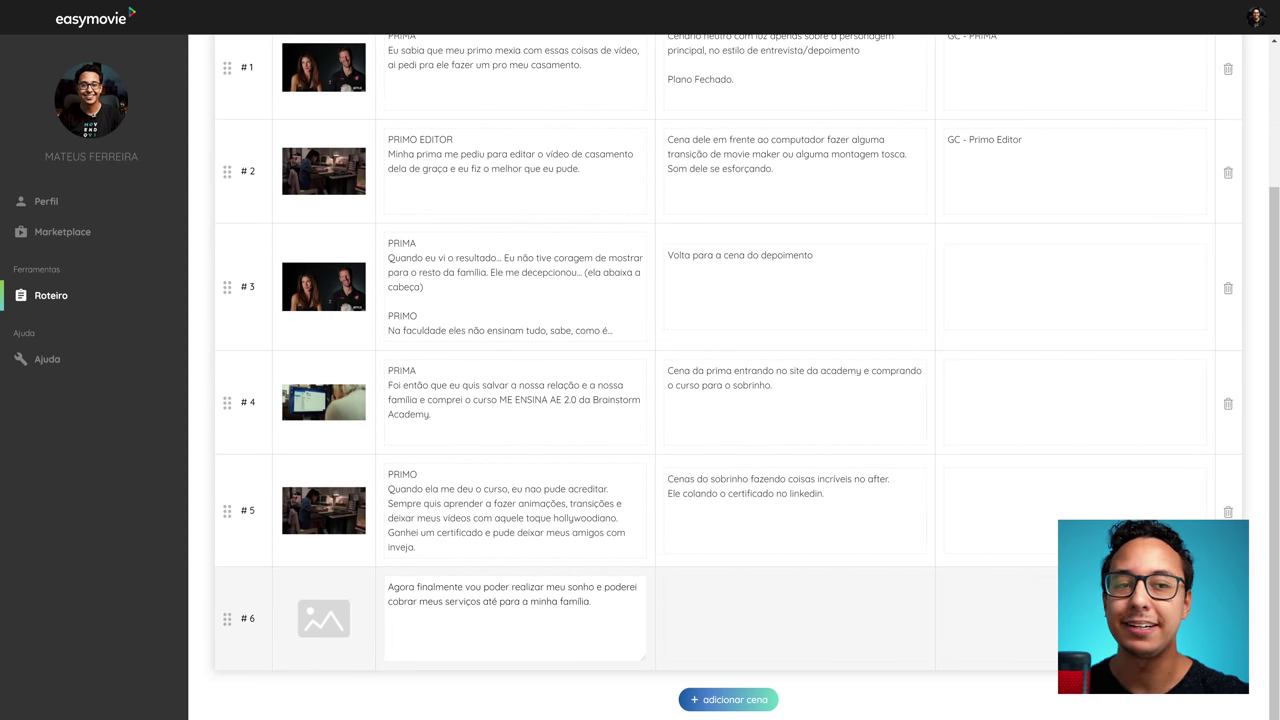
key("Return")
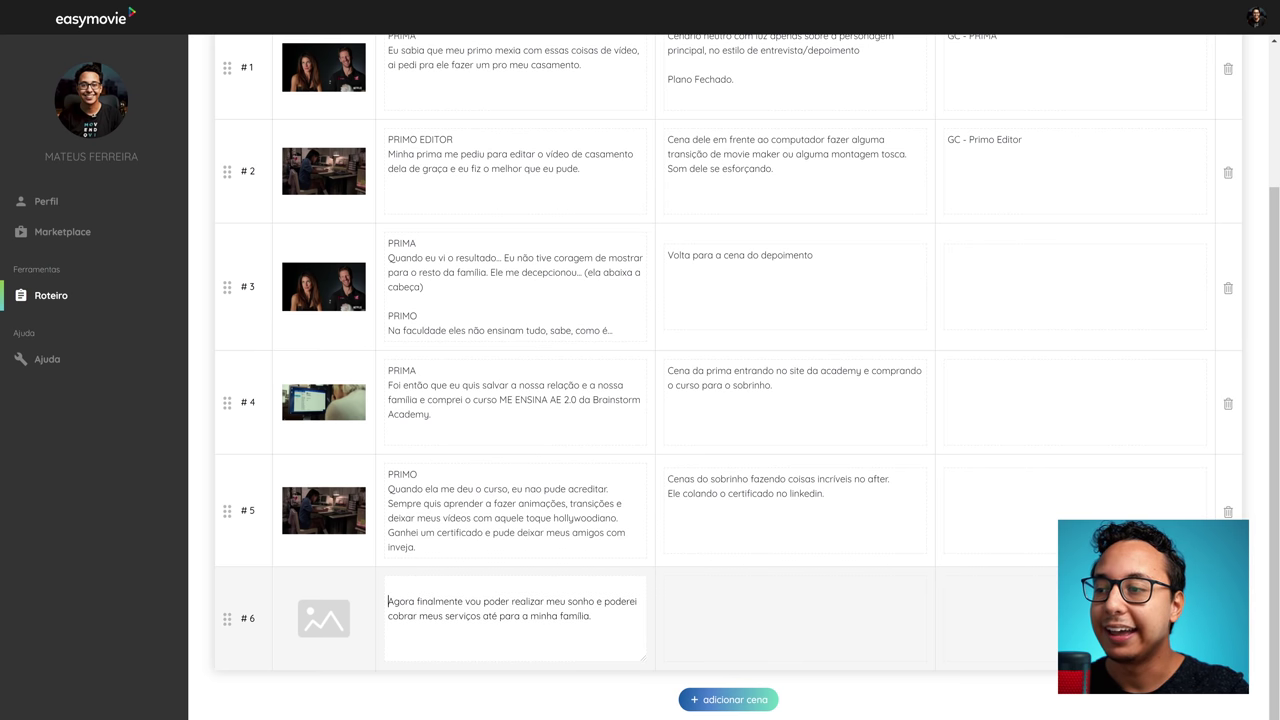
type("PRIMO")
left_click_drag(389, 616, 594, 616)
left_click(585, 699)
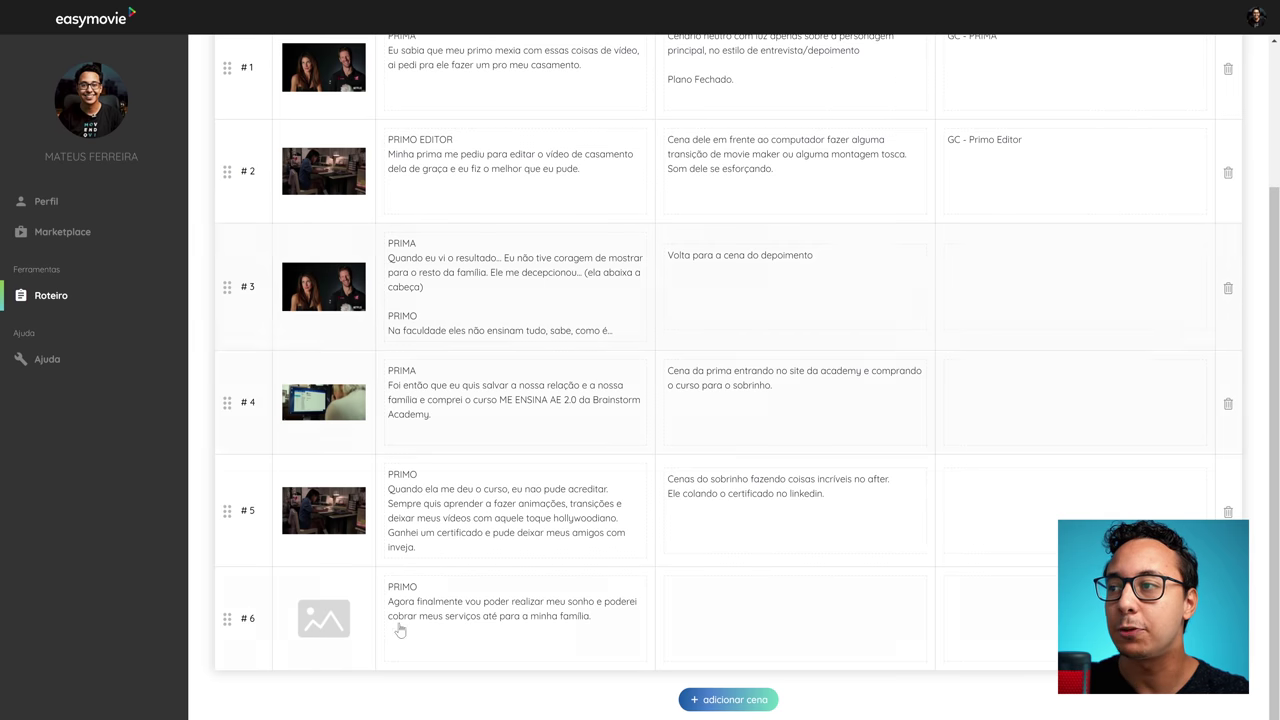
Give scene 6 the two-person testimonial image and describe an open shot of both side by side, primo smiling and prima giving a "que?" look.
left_click(325, 620)
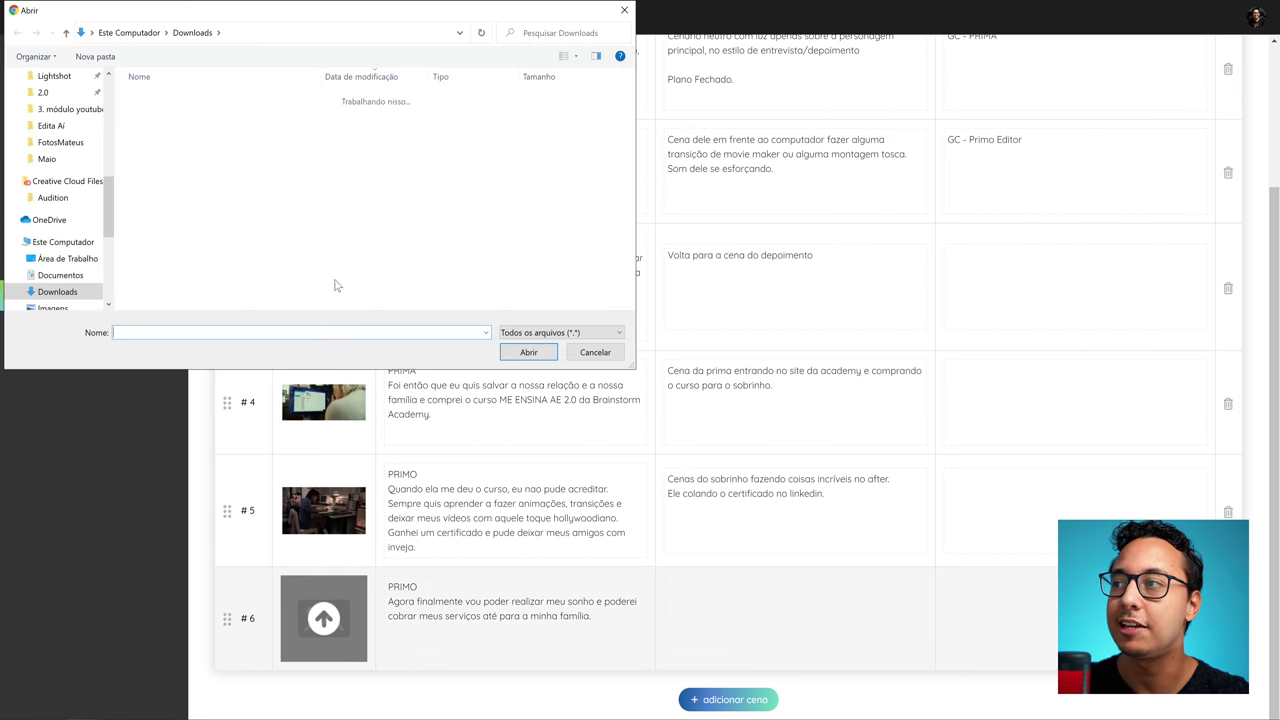
key("Escape")
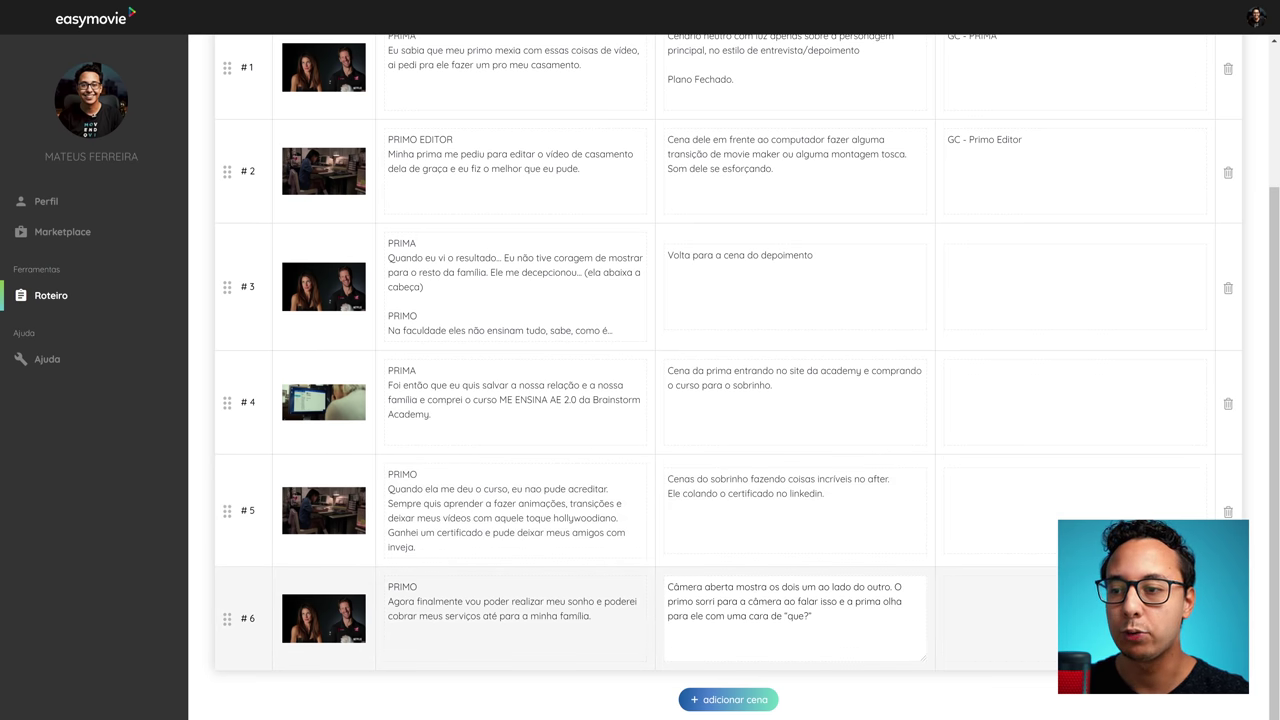
key("shift+Up")
key("Right")
key("ctrl+shift+Left")
key("ctrl+shift+Left")
key("ctrl+shift+Left")
key("ctrl+shift+Home")
left_click(531, 680)
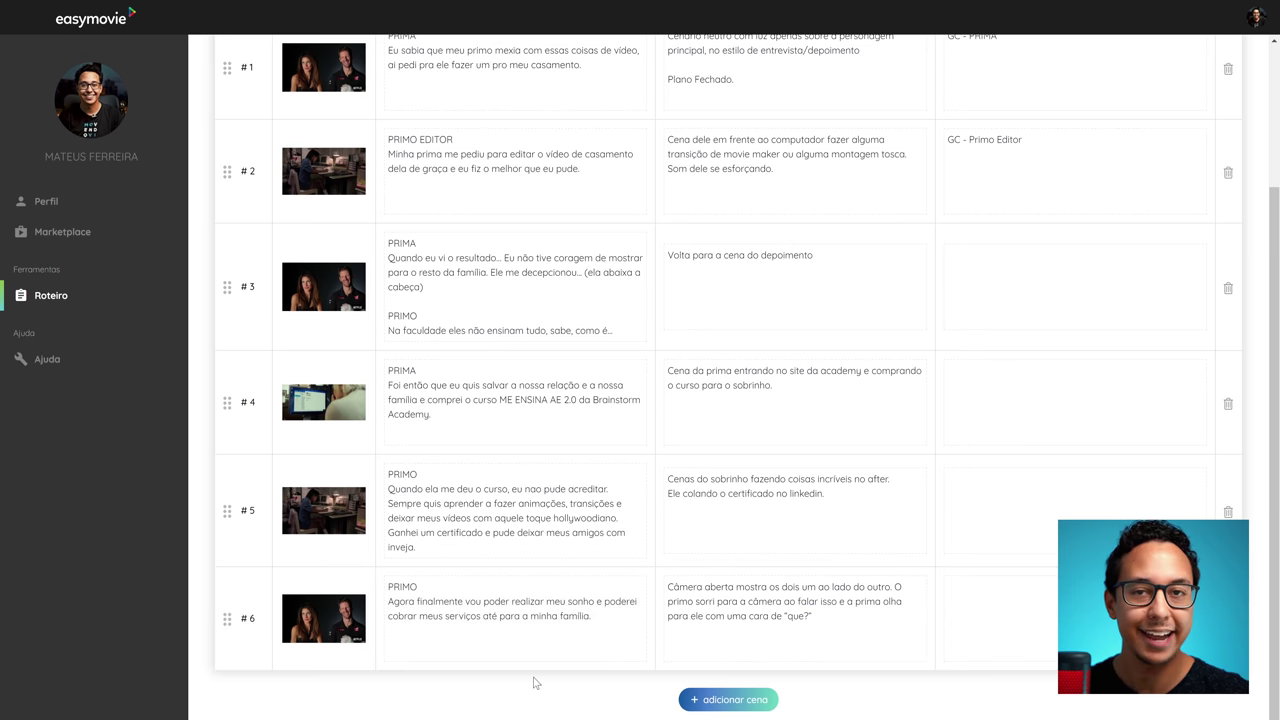
left_click(352, 641)
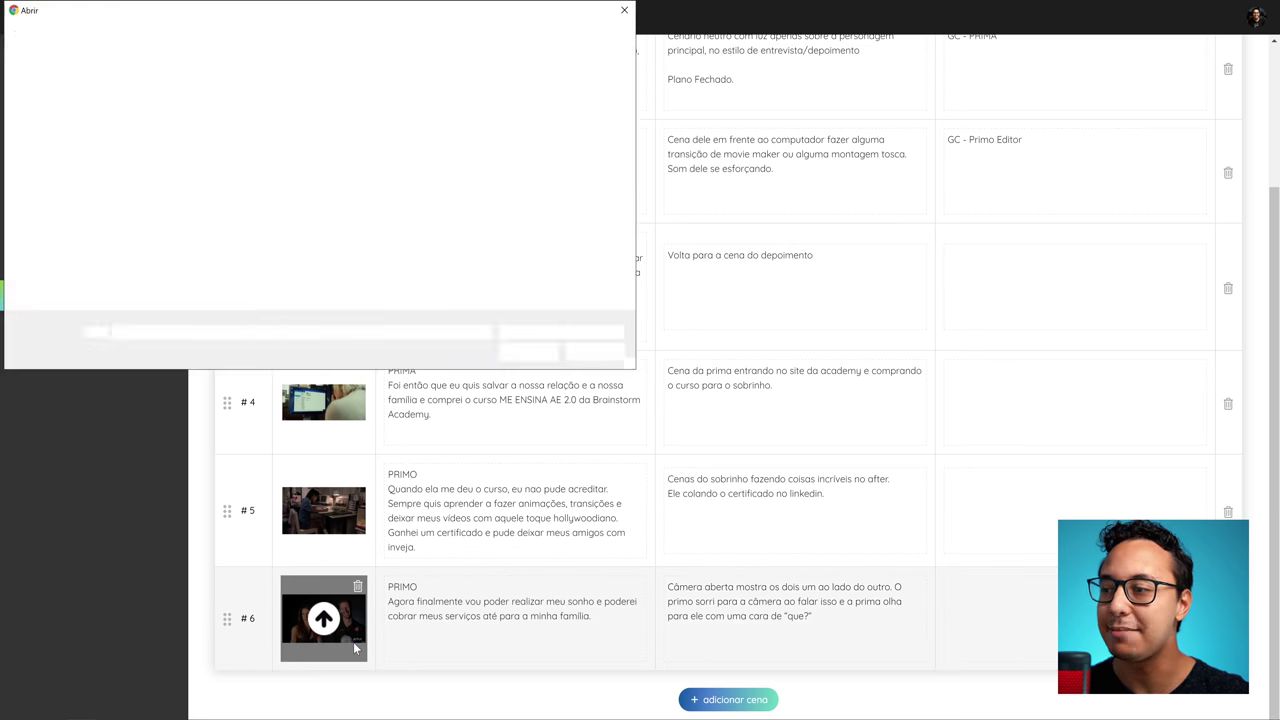
left_click(596, 355)
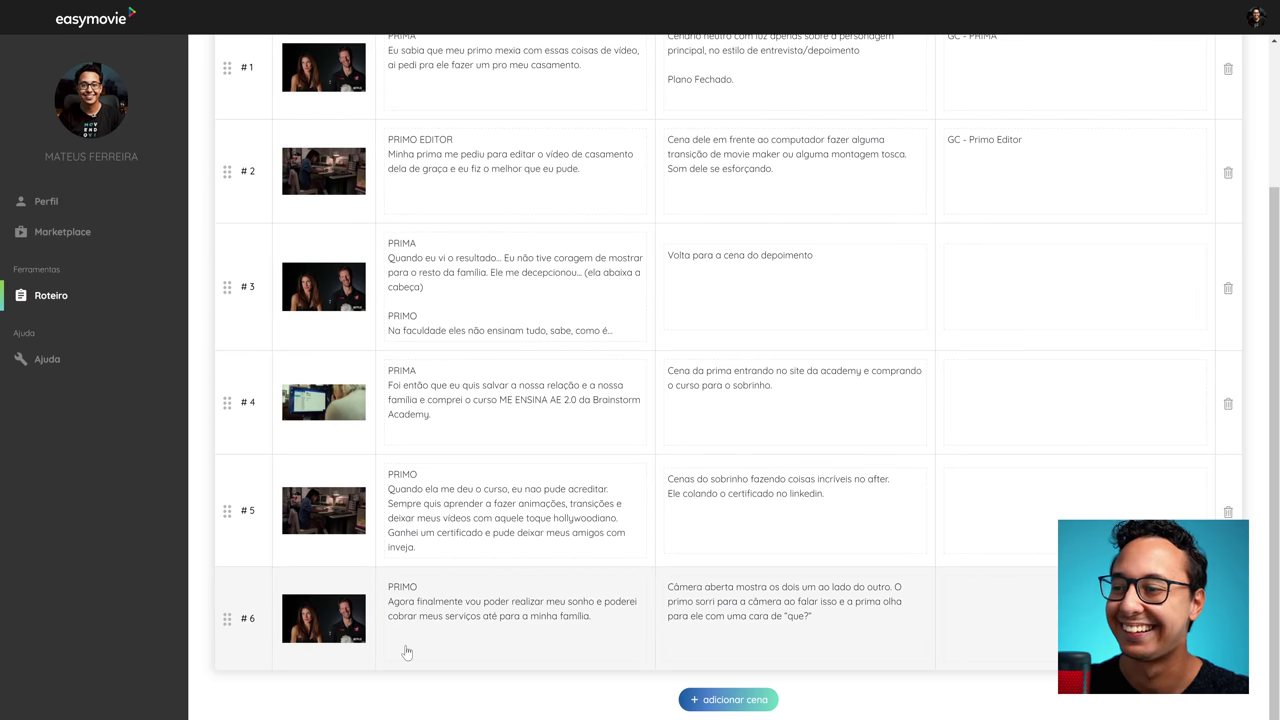
Add scene 7 and fill its lettering with the closing call to action starting "Se interessou? Clique e".
left_click(728, 699)
scroll(640, 575, "down", 1)
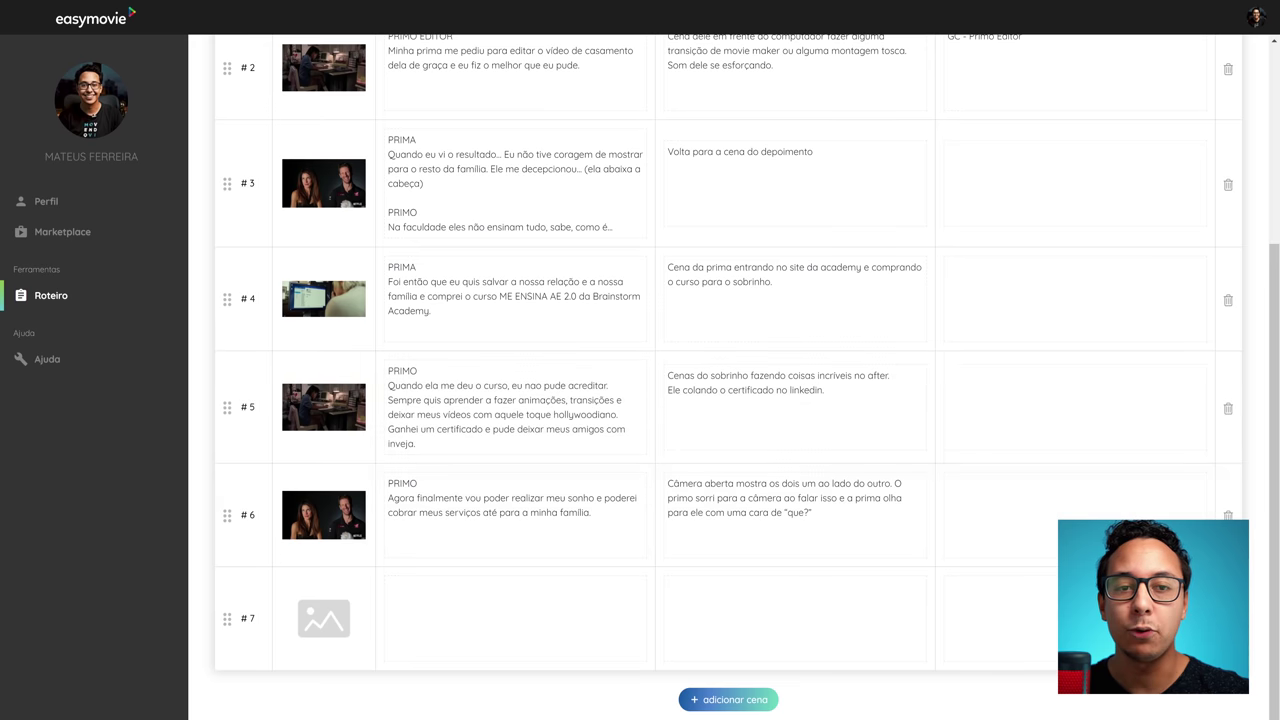
left_click(1000, 615)
key("ctrl+v")
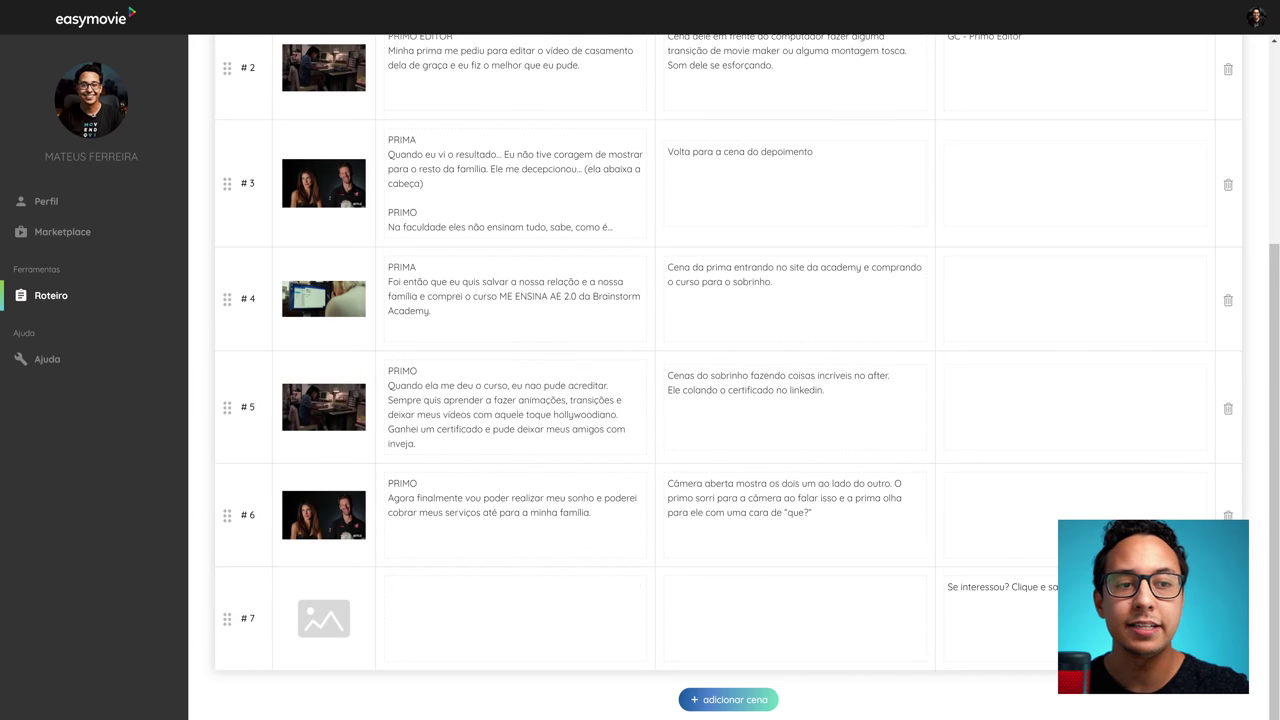
Describe scene 7 as "Imagem dos dois vai ficando desfocada em fade e entra logo da academy e texto da cartela." and set its dialogue to "----".
left_click(700, 600)
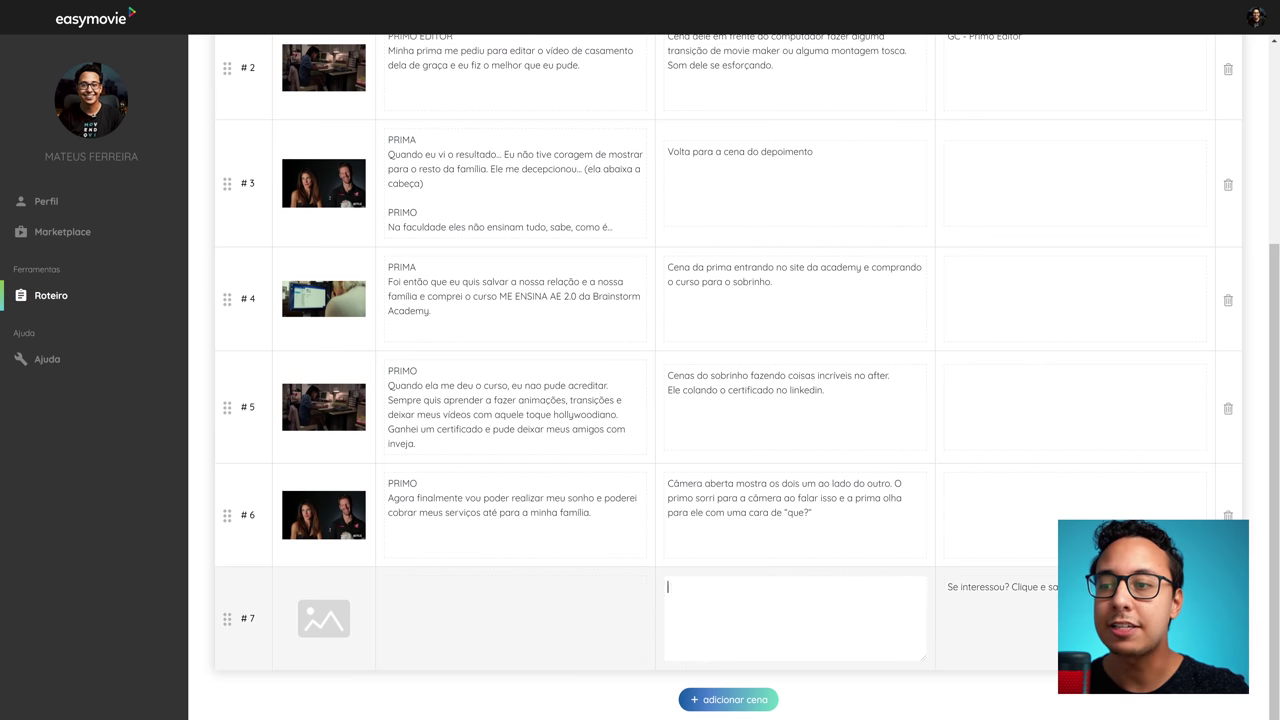
type("Imagem dos dois vai ficando desfocada em fade e entra logo da academy e texto da cartela.")
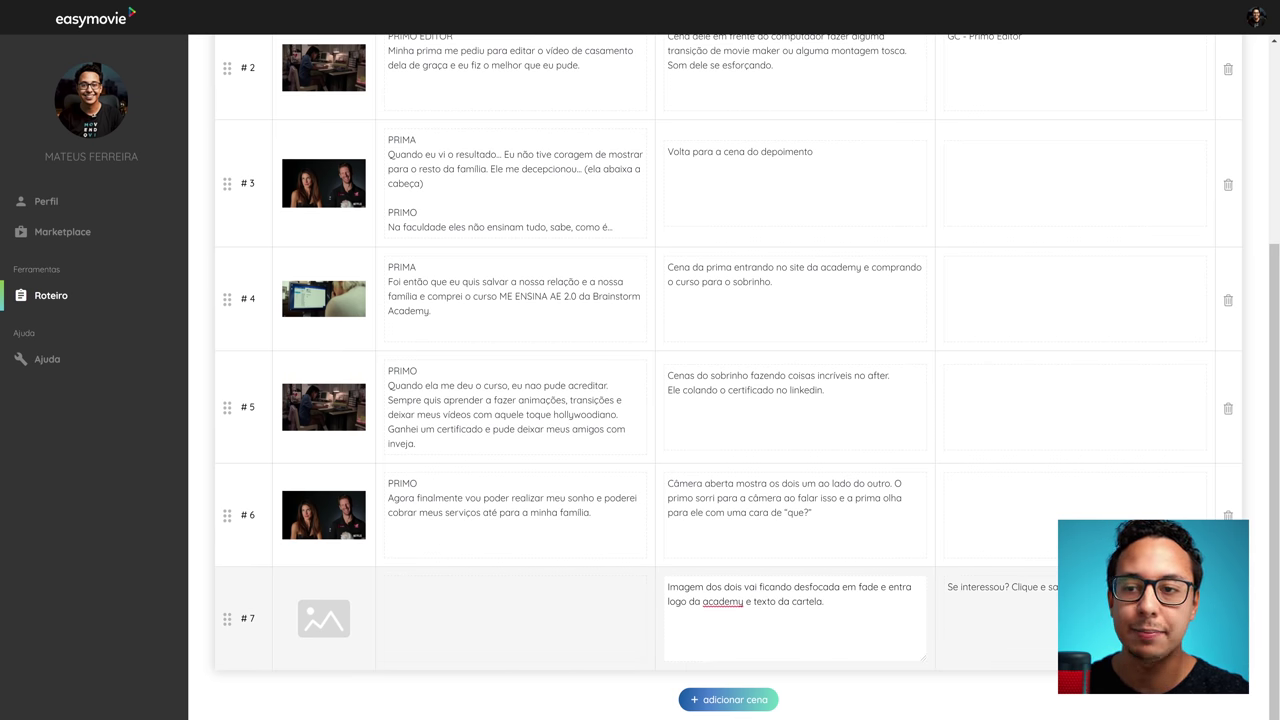
left_click(534, 618)
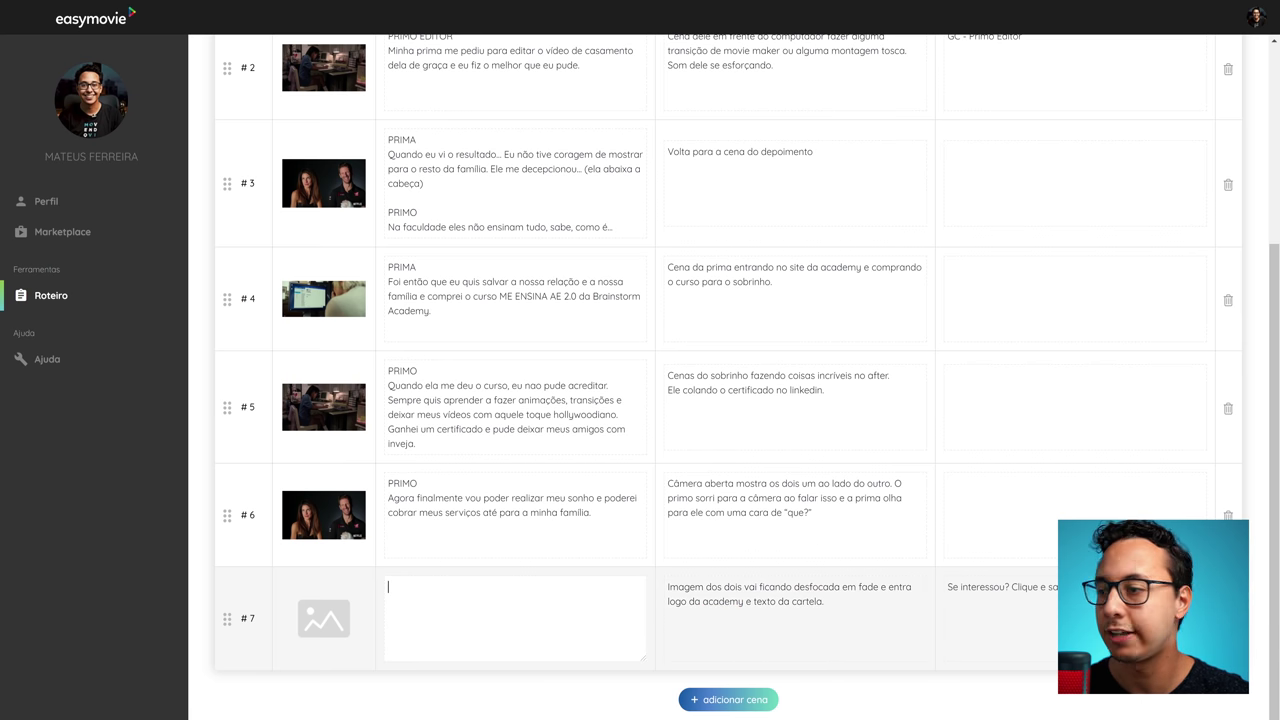
type("----")
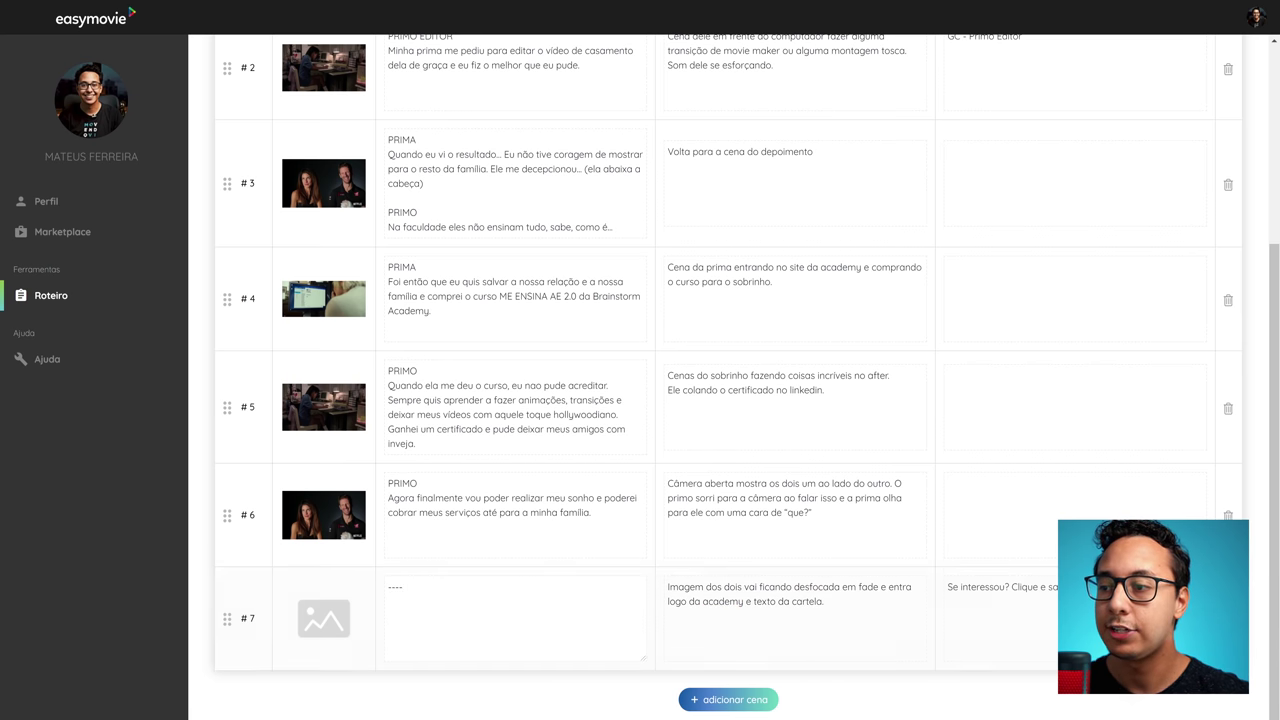
Give scene 7 the two-person testimonial image from the Downloads folder.
left_click(345, 620)
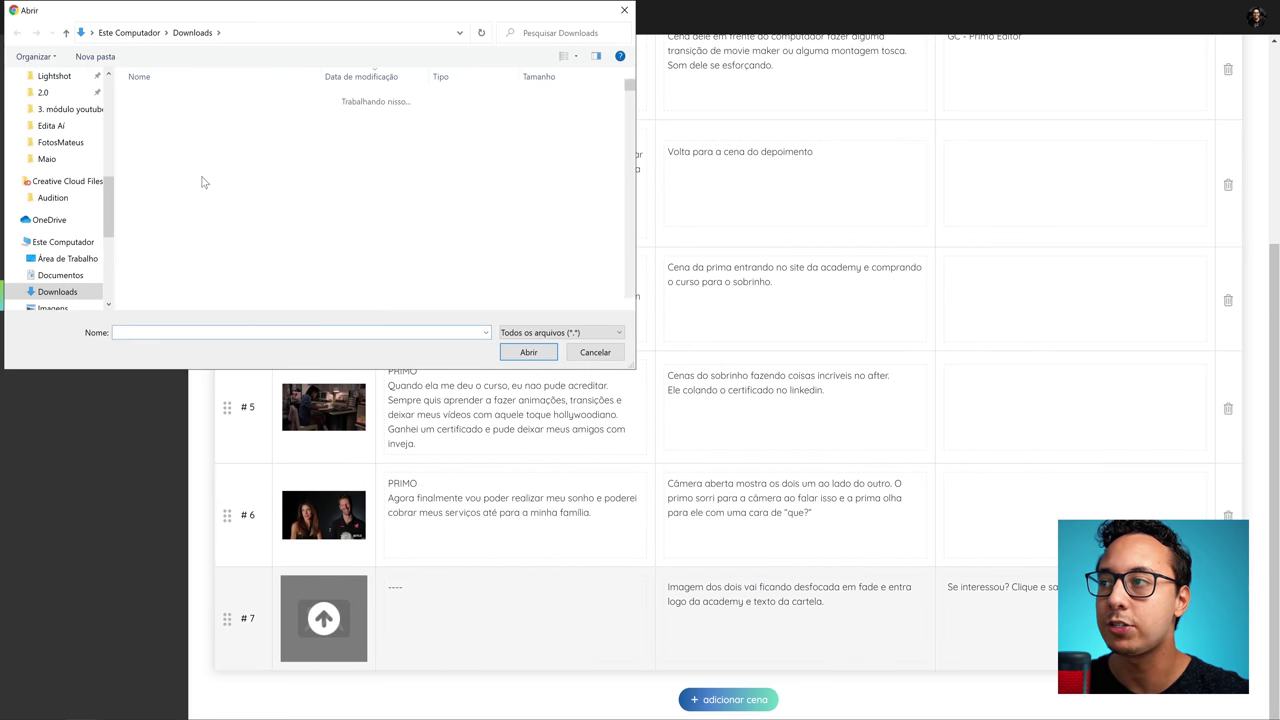
left_click(205, 145)
left_click(528, 352)
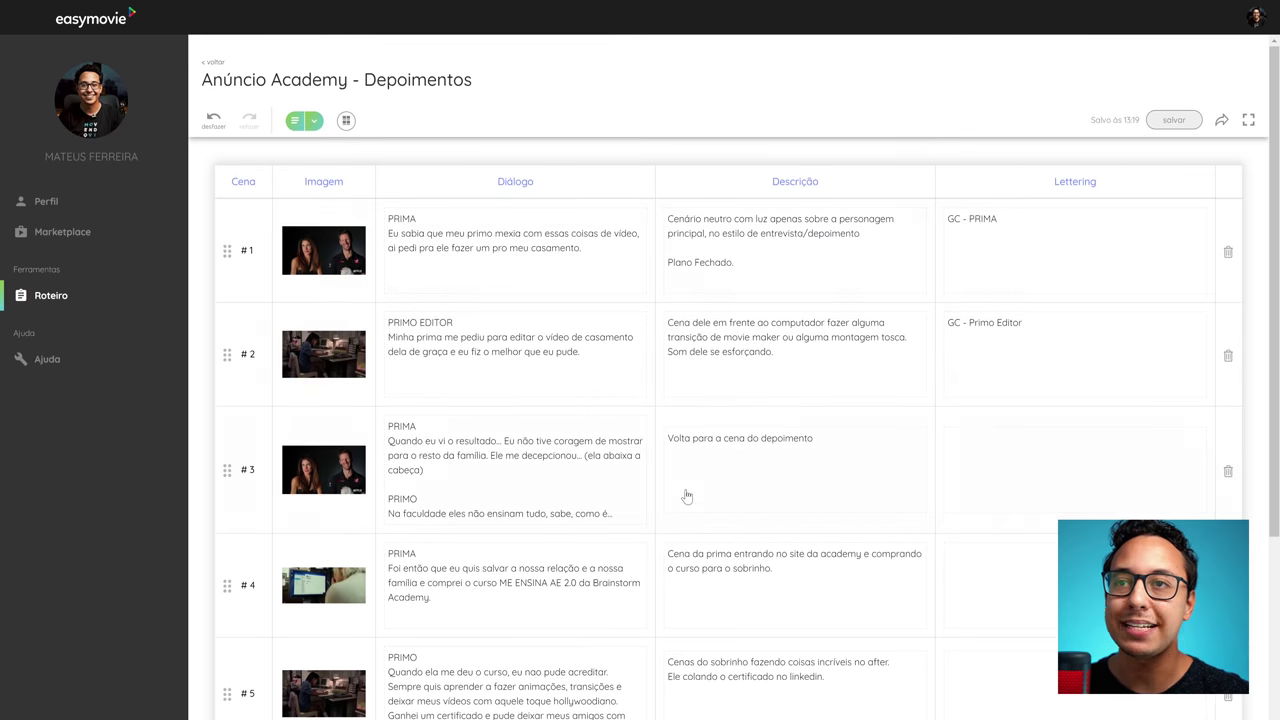
Review all seven scenes as storyboard cards, then return to the script table view.
left_click(346, 121)
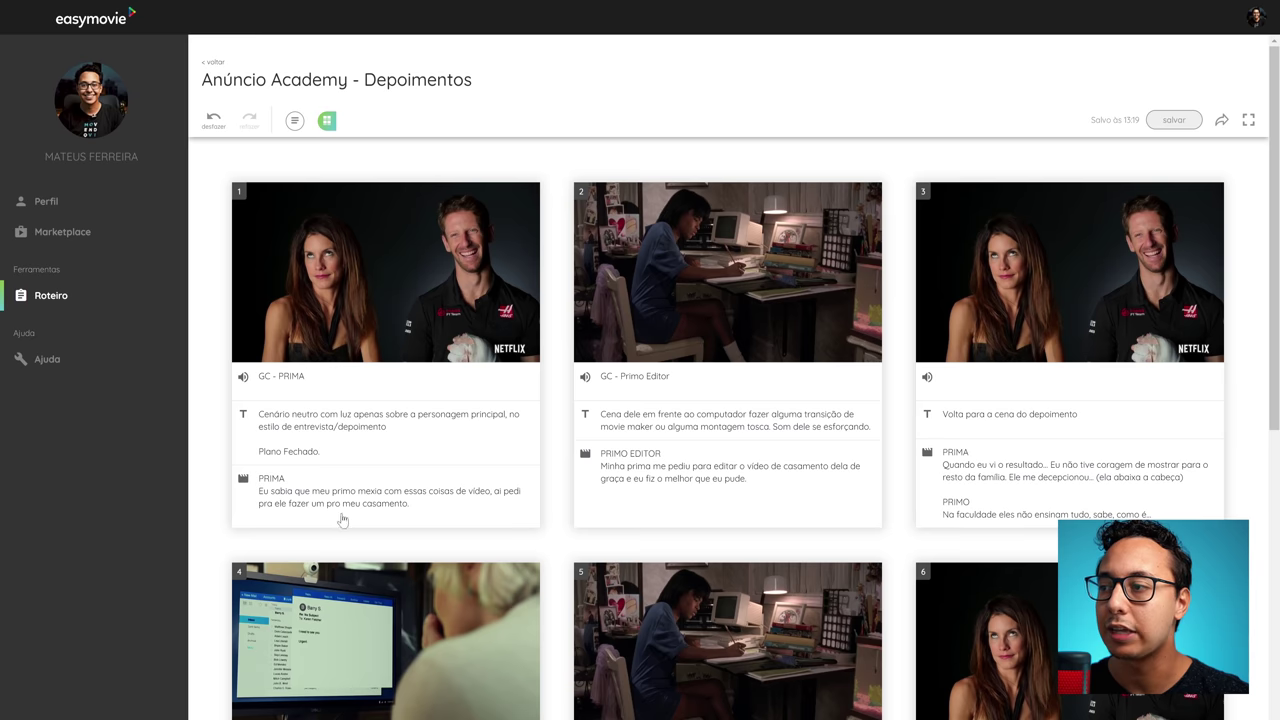
scroll(400, 445, "down", 1)
scroll(766, 415, "down", 6)
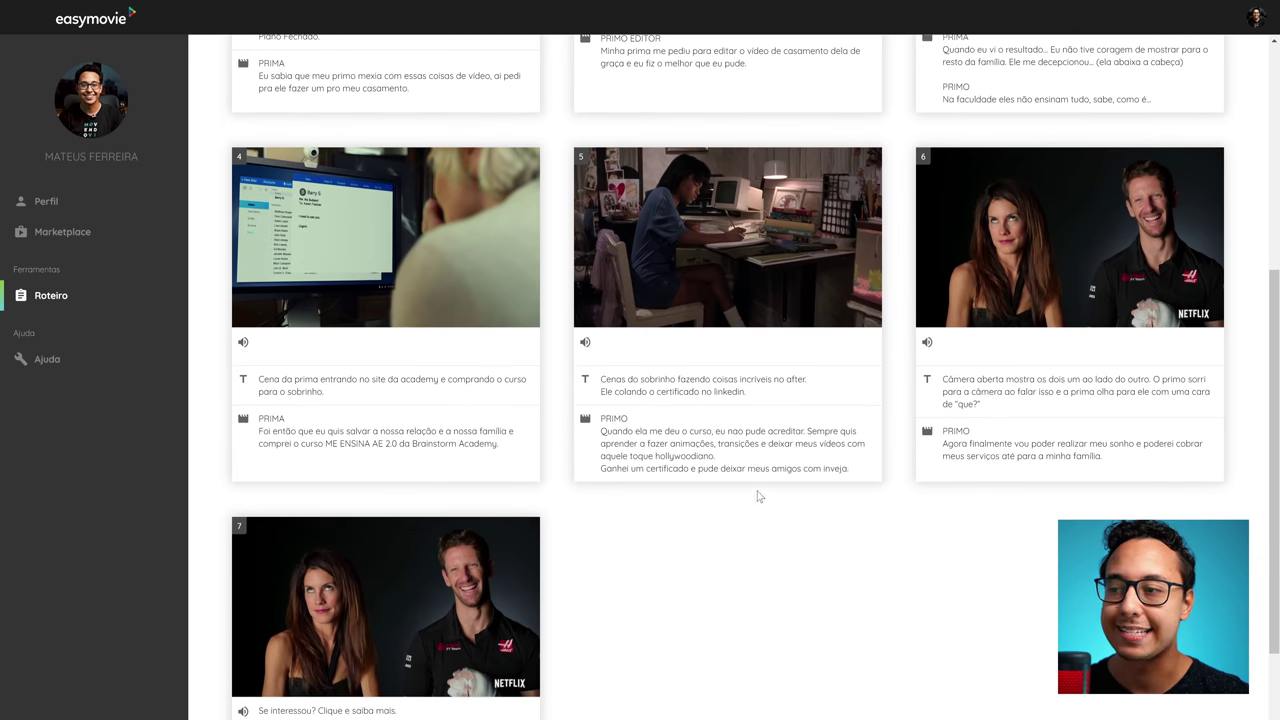
scroll(713, 509, "up", 10)
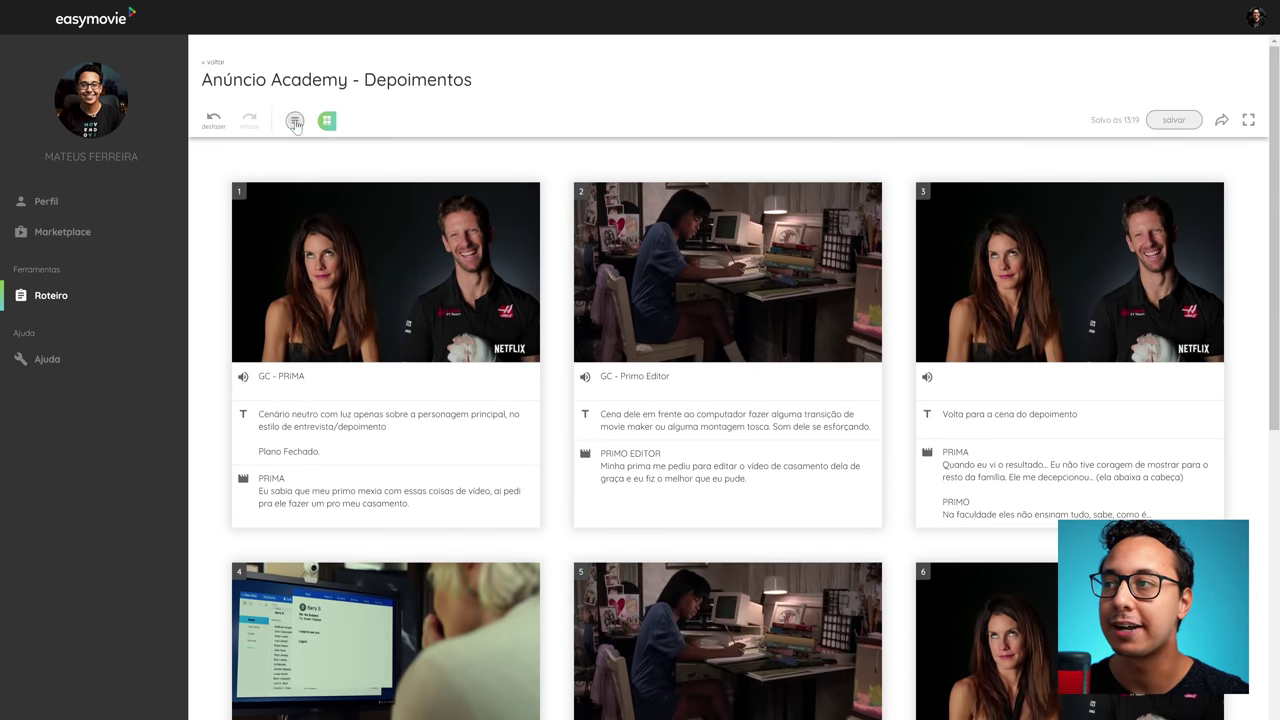
left_click(297, 121)
scroll(837, 423, "down", 2)
scroll(783, 489, "up", 2)
scroll(783, 489, "up", 1)
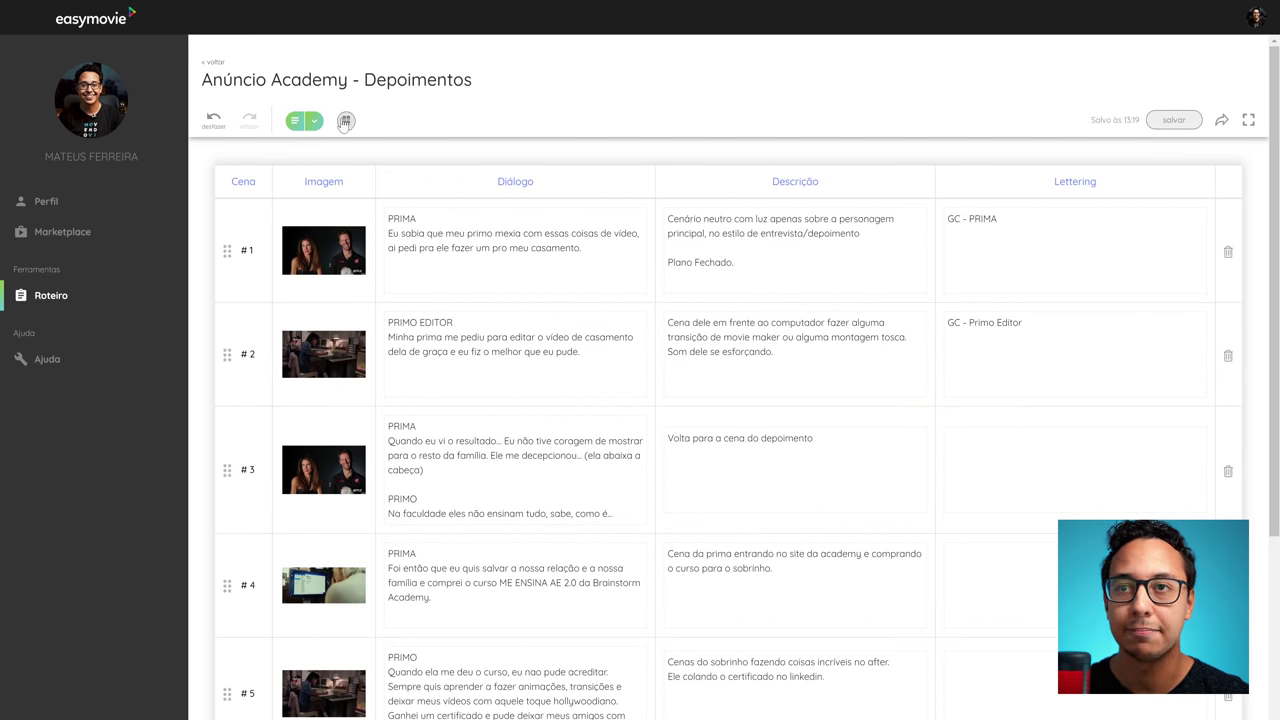
Save the script "Anúncio Academy - Depoimentos" and export it.
left_click(1172, 121)
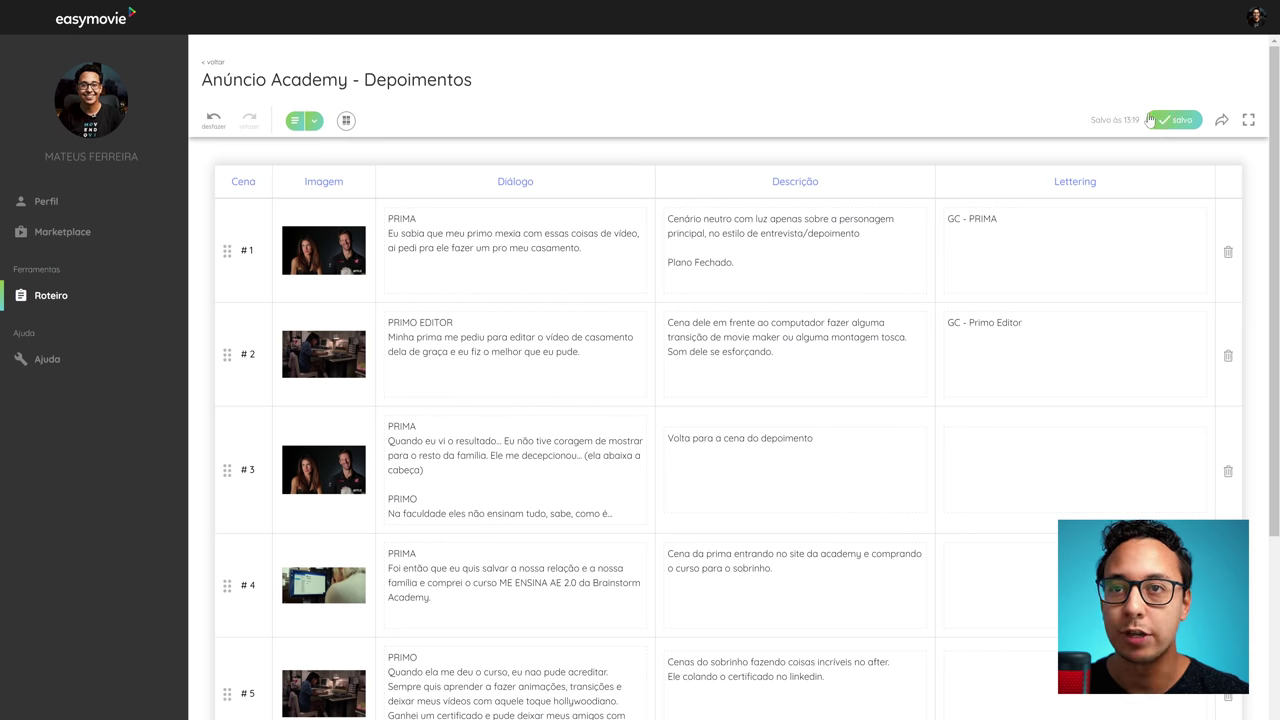
left_click(1221, 120)
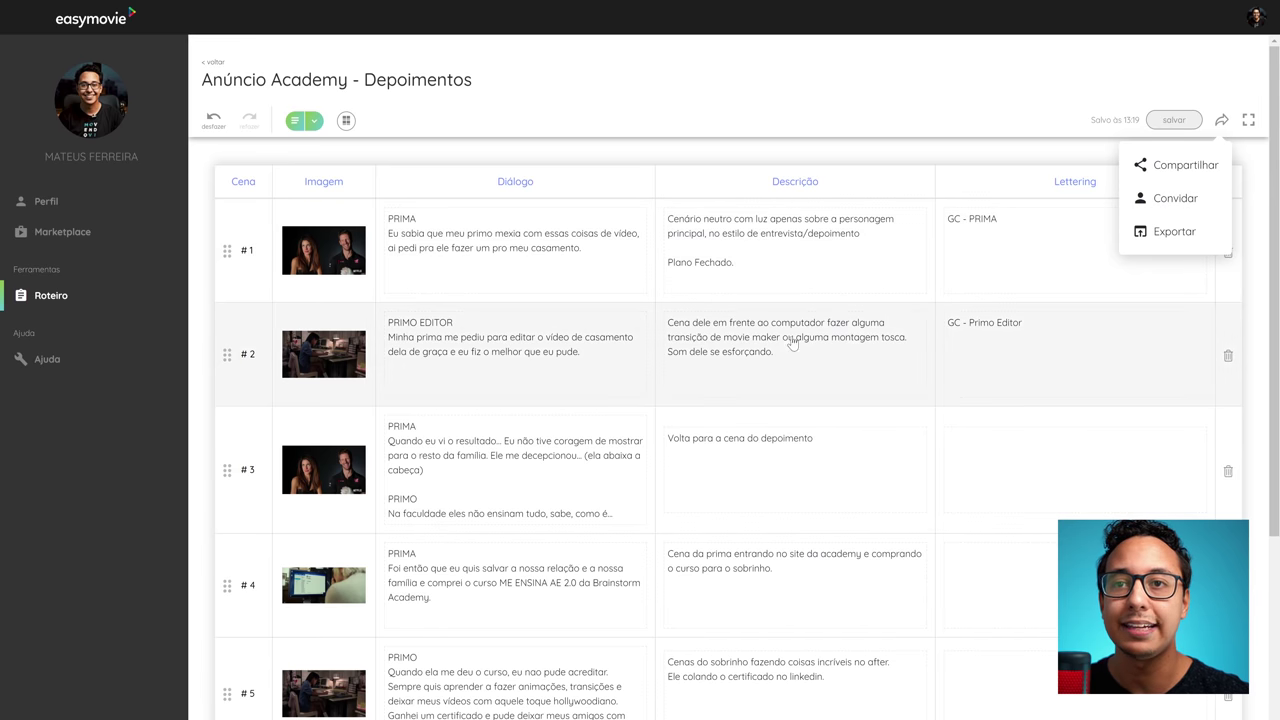
left_click(1180, 234)
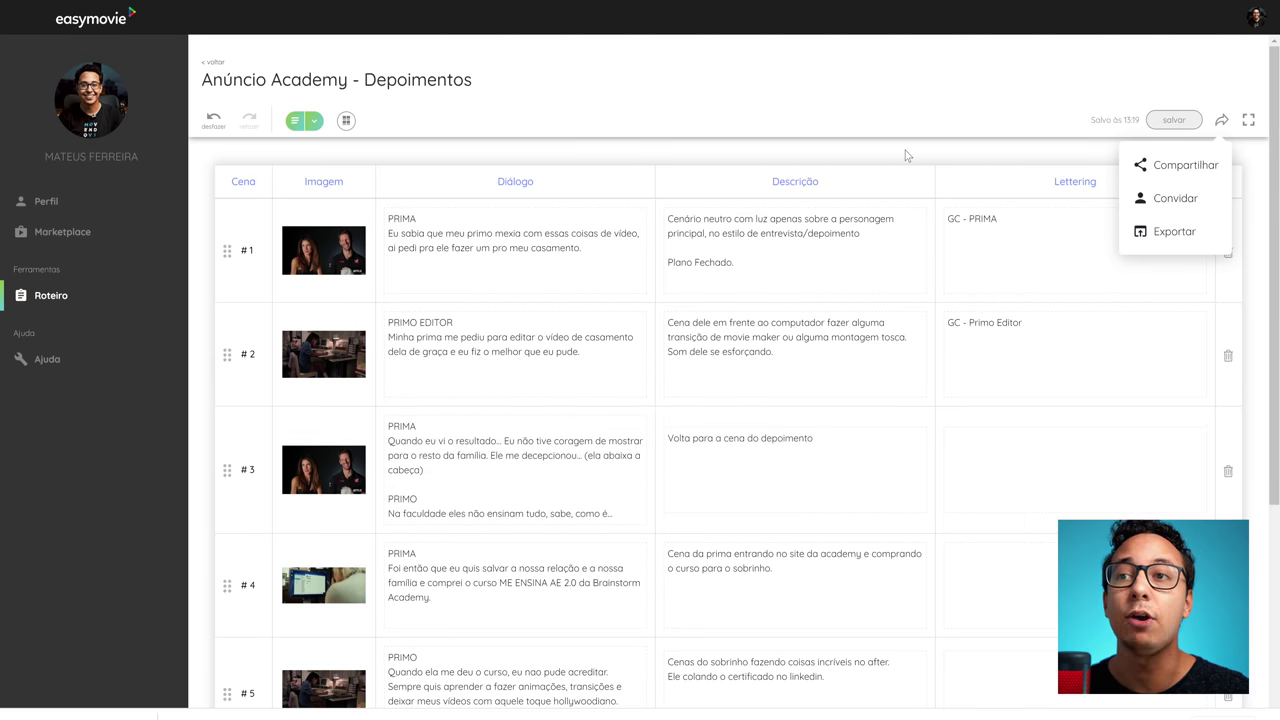
left_click(925, 156)
left_click(1221, 120)
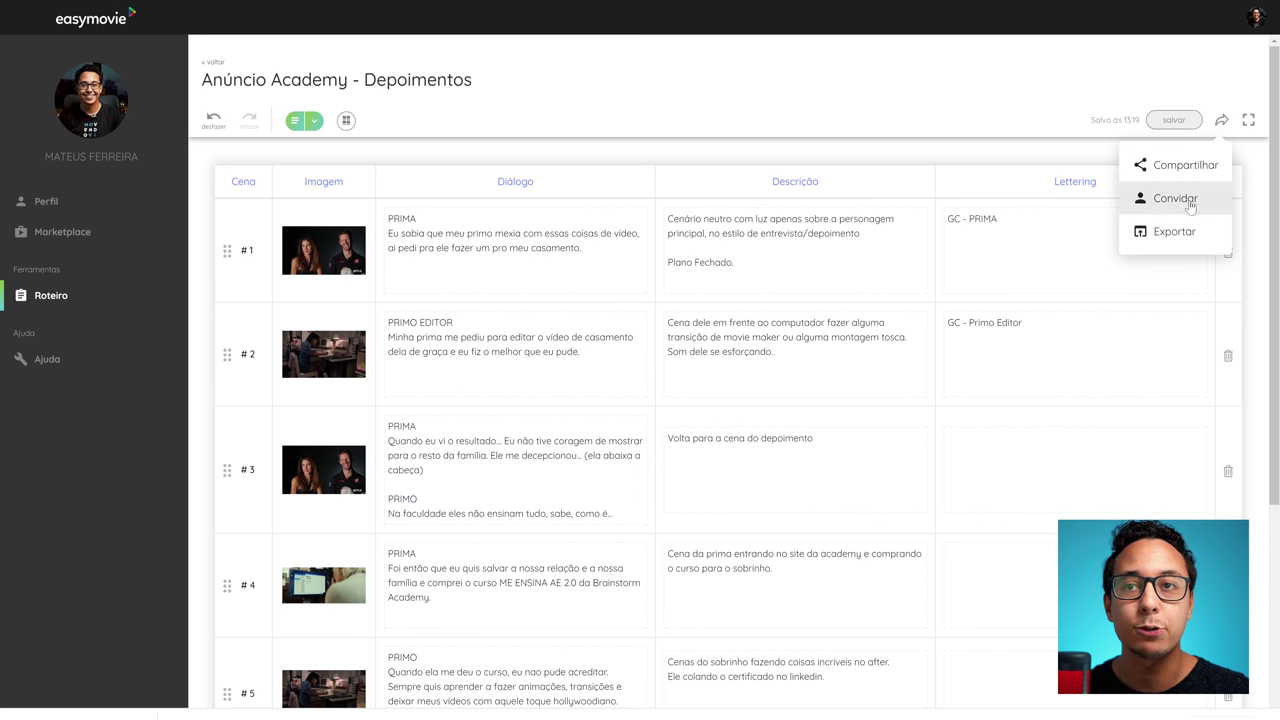
left_click(987, 156)
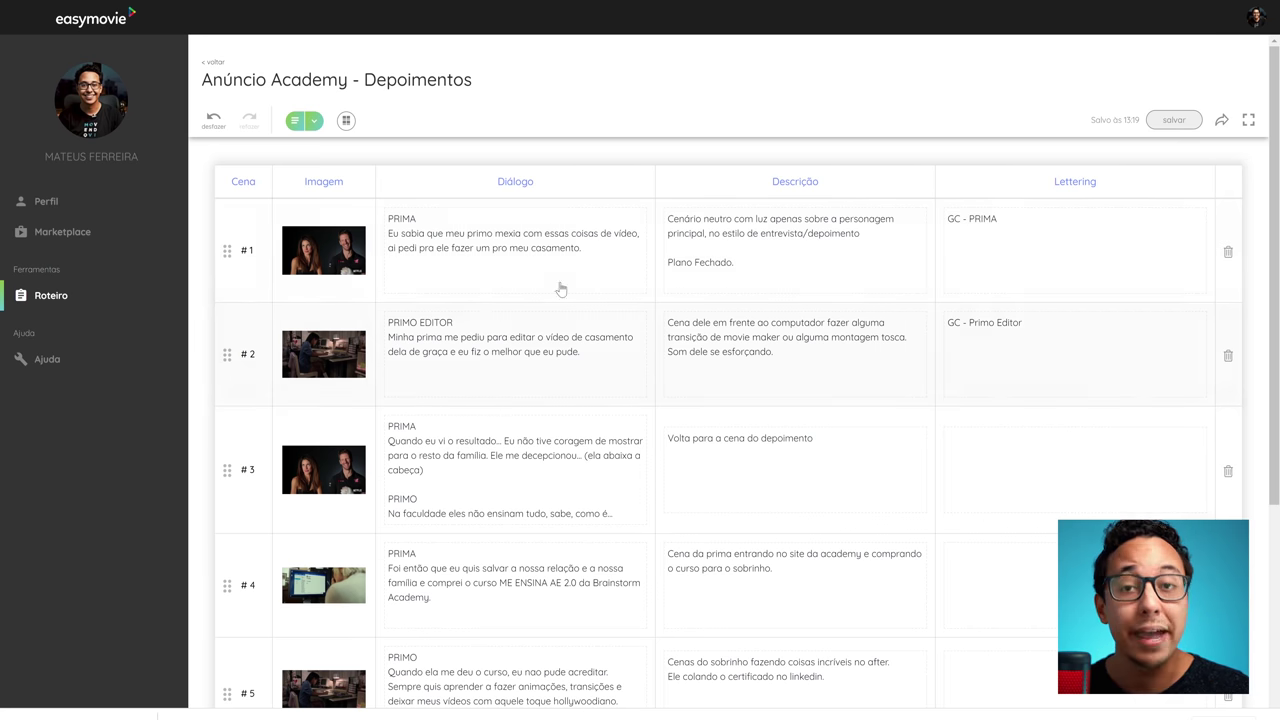
scroll(510, 315, "down", 5)
scroll(510, 315, "up", 5)
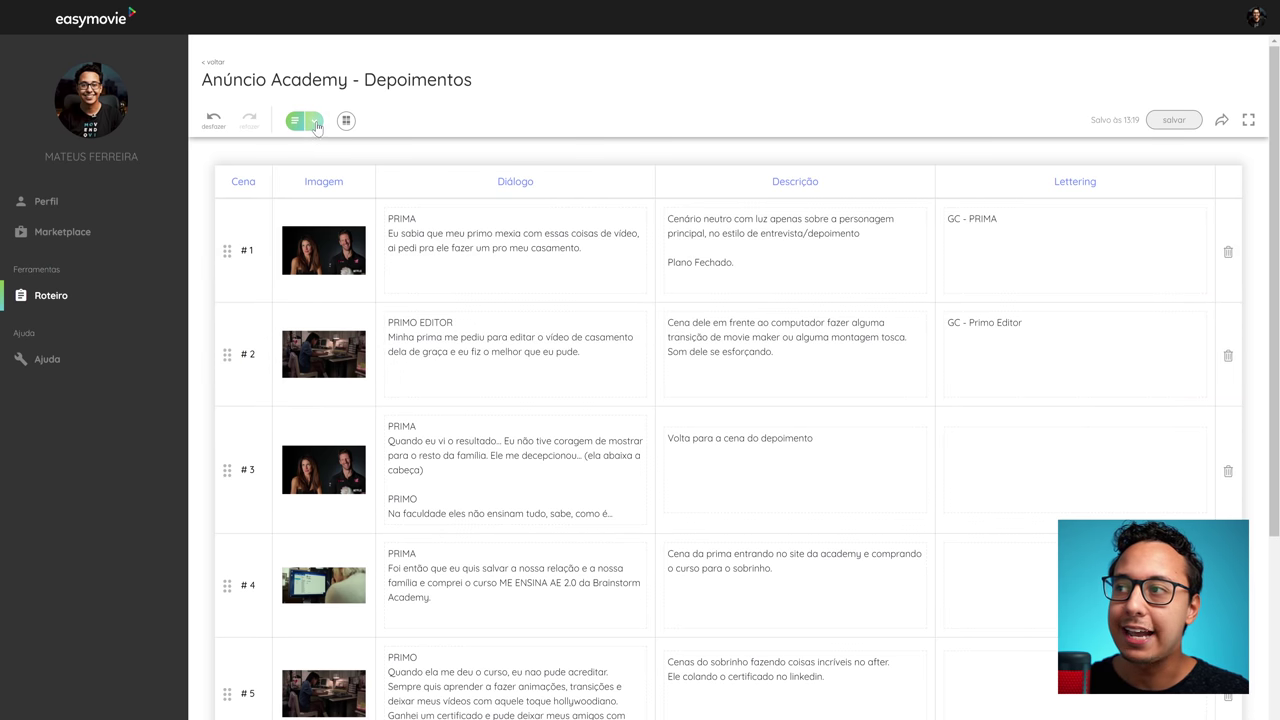
Hide the Lettering and Imagem columns from the script table.
left_click(314, 121)
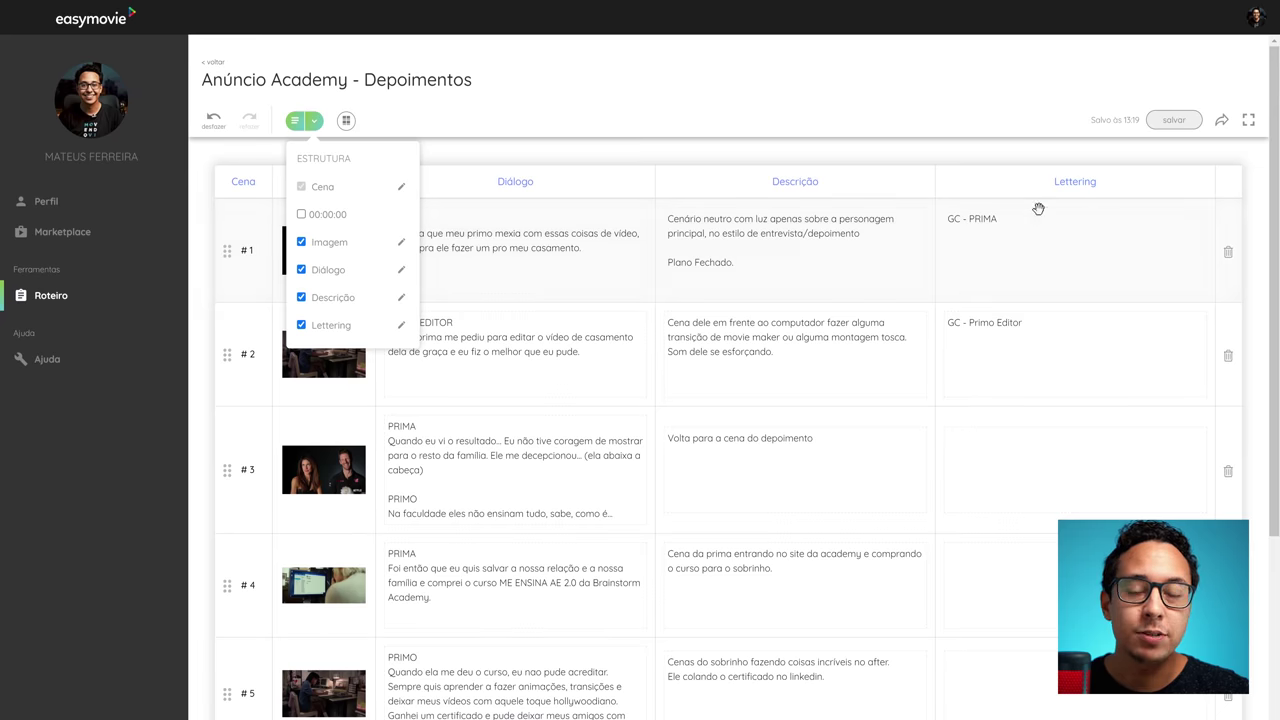
scroll(1020, 350, "down", 2)
scroll(989, 328, "up", 2)
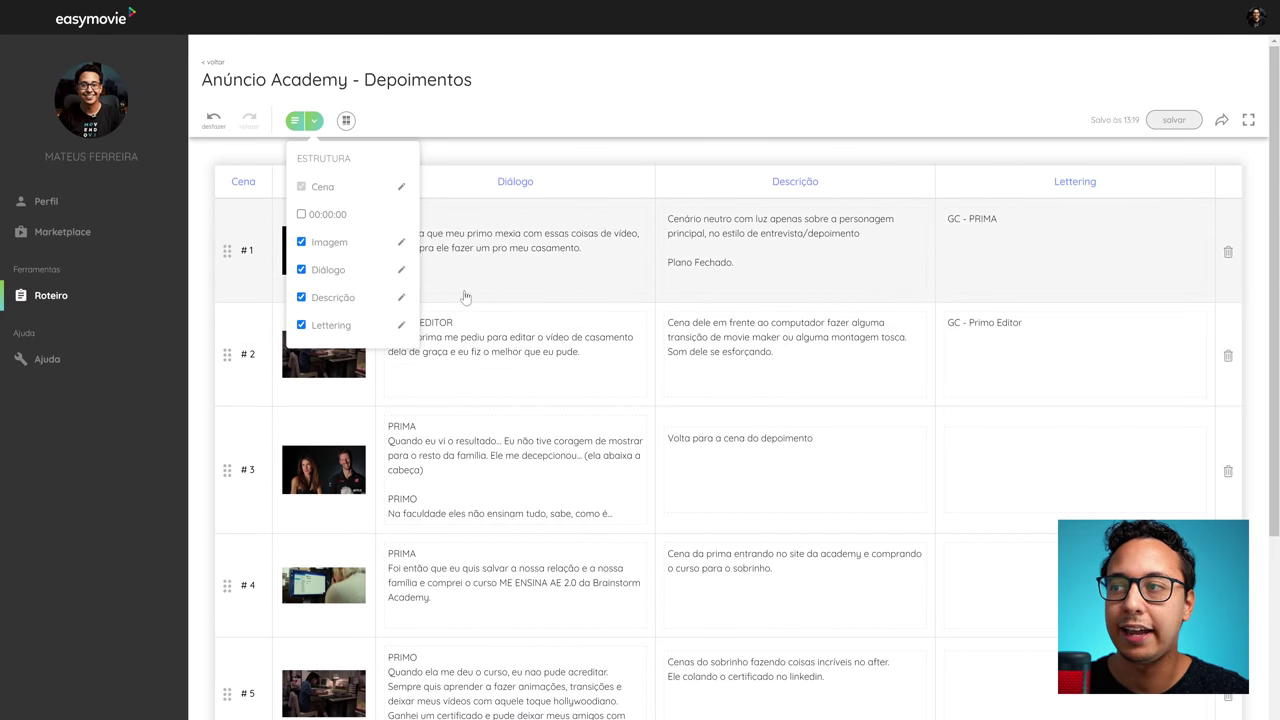
left_click(301, 325)
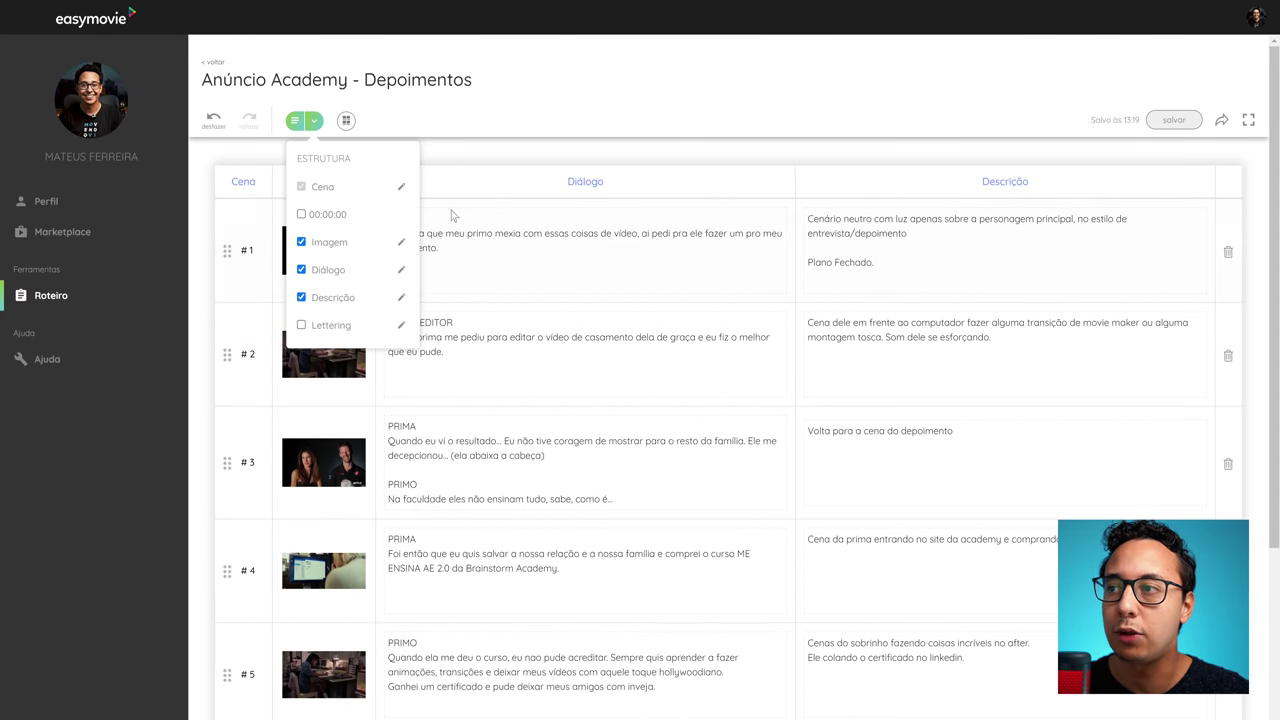
left_click(606, 157)
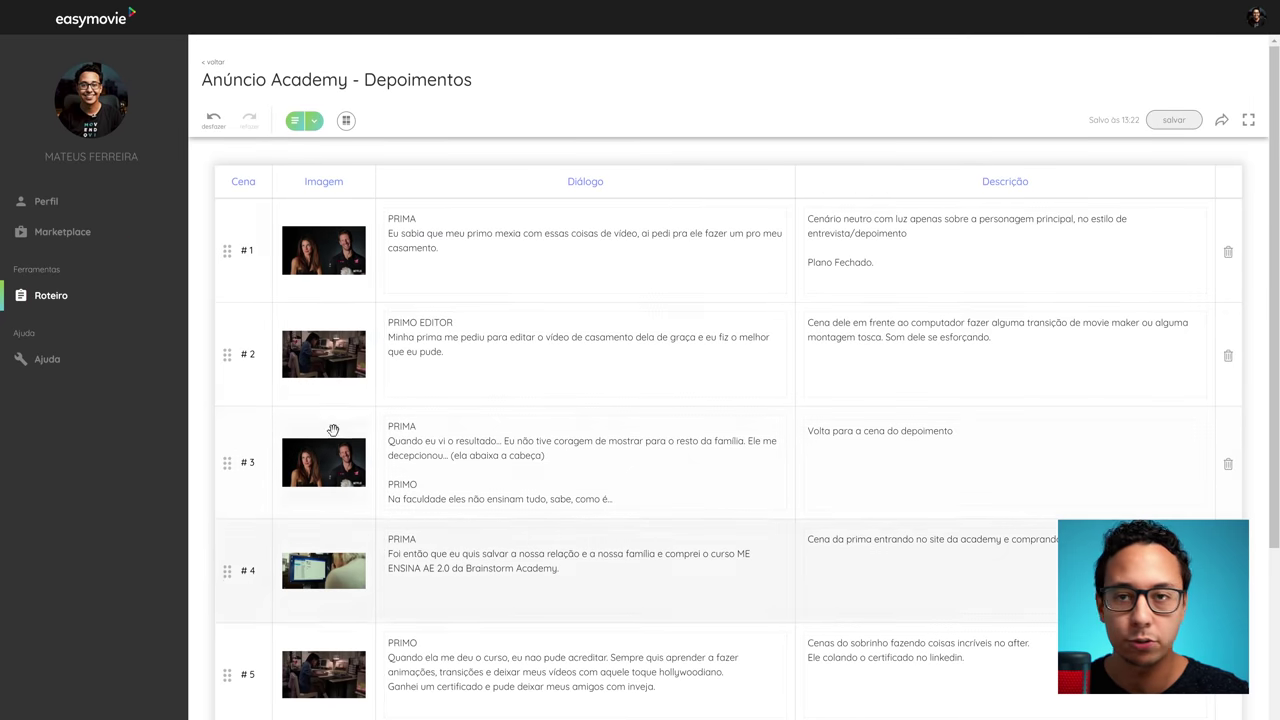
left_click(313, 121)
left_click(301, 242)
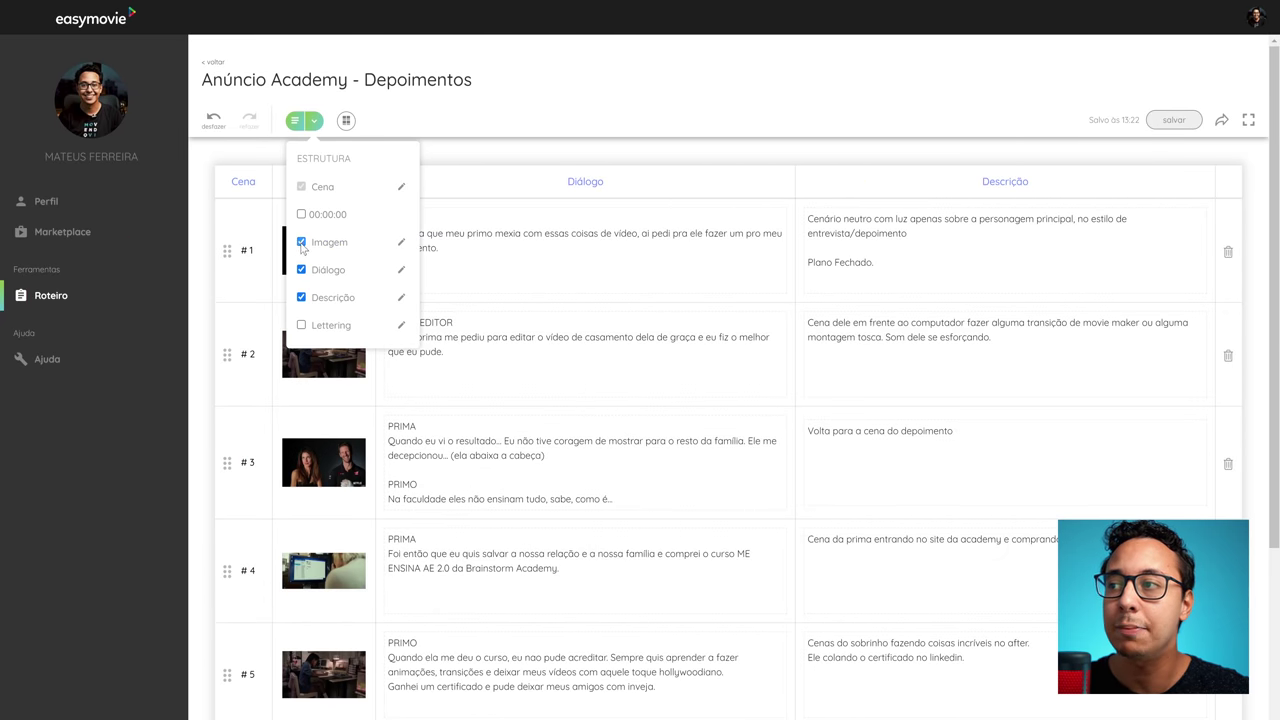
left_click(543, 146)
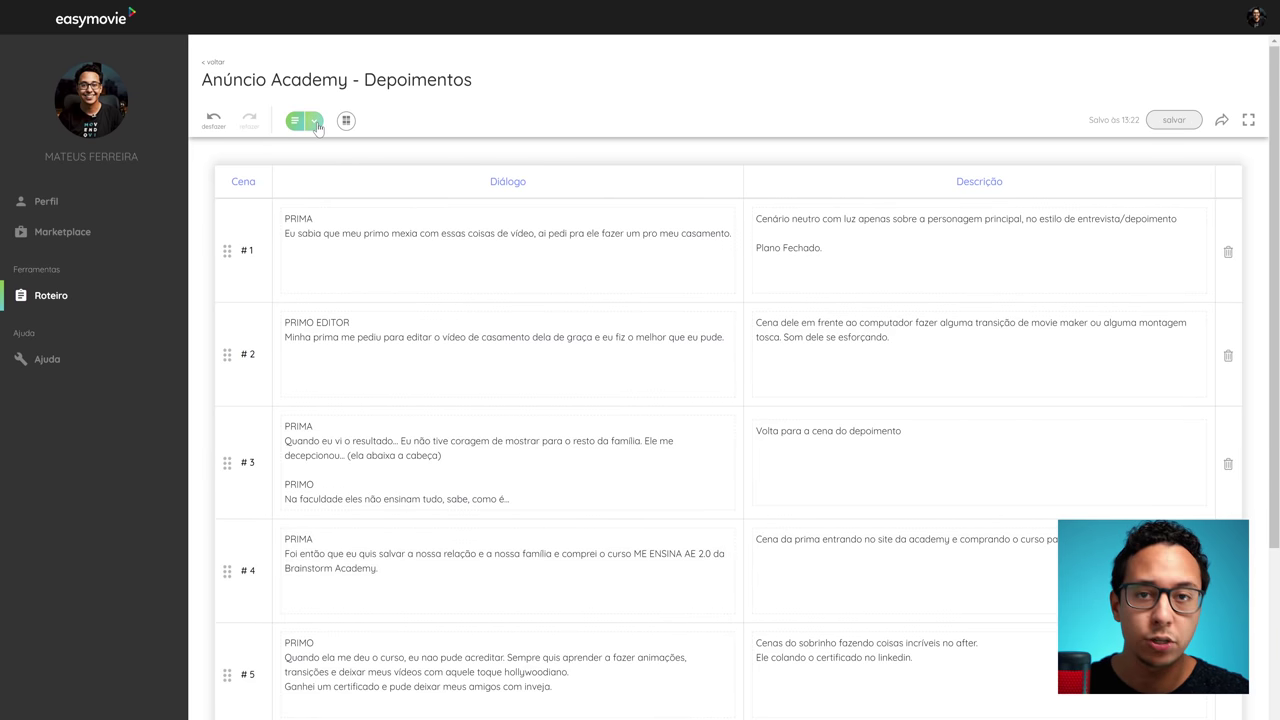
Show the Imagem and Lettering columns in the script table and hide the Descrição column.
left_click(316, 122)
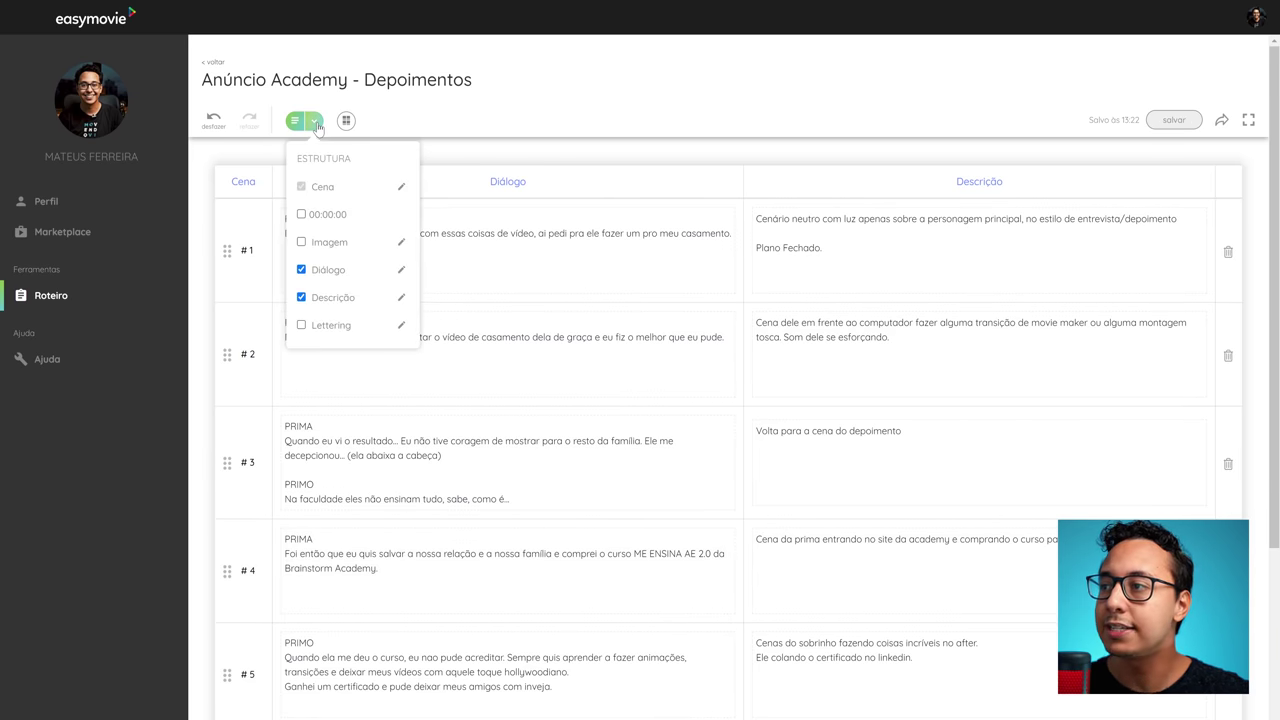
left_click(301, 243)
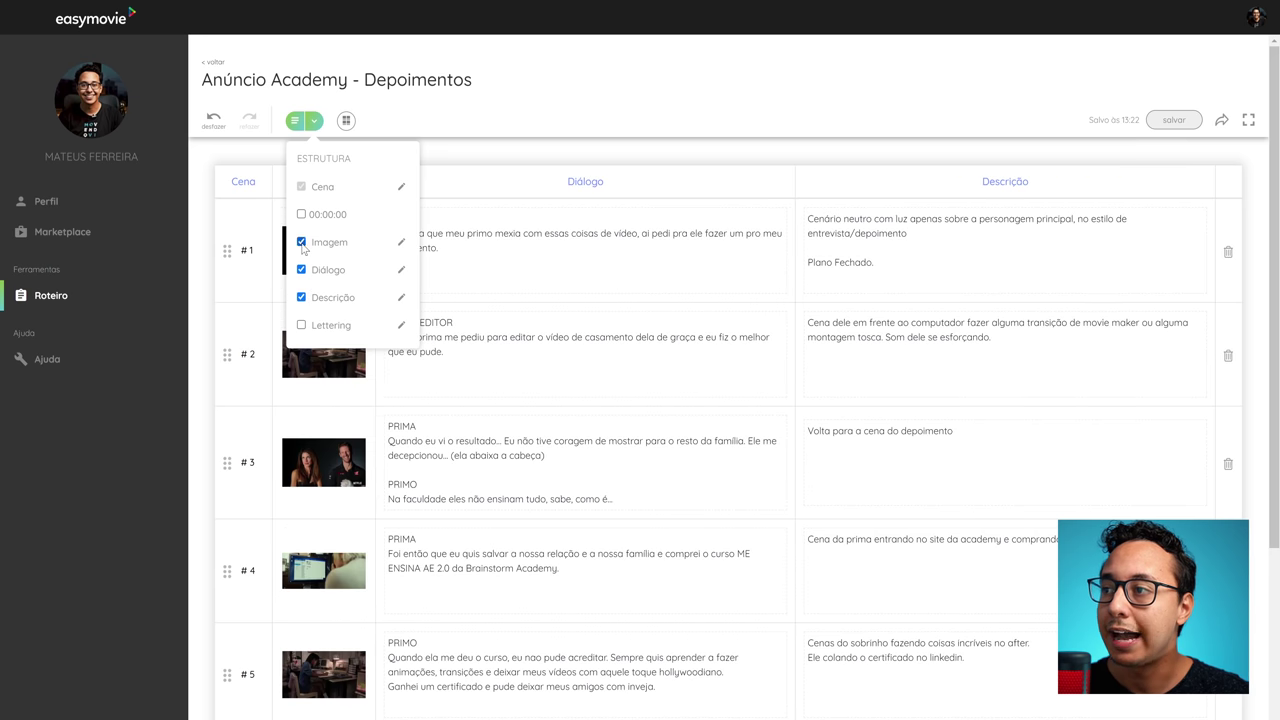
left_click(301, 298)
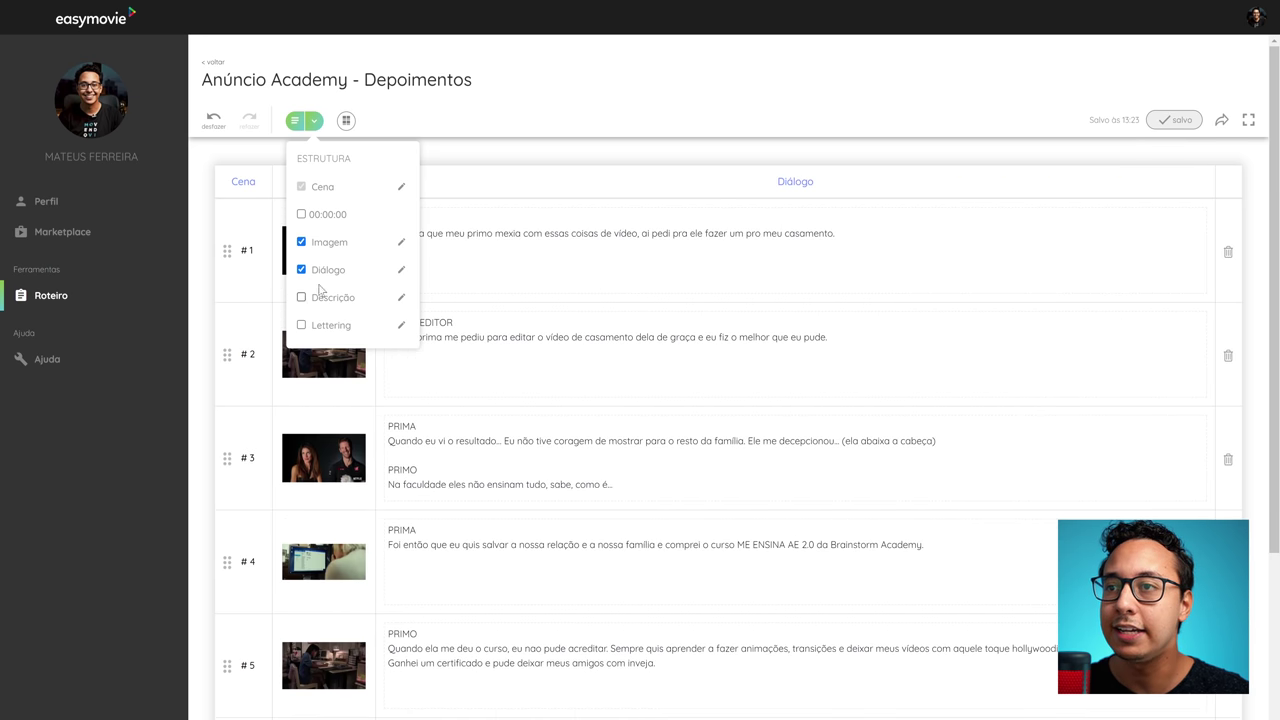
left_click(301, 325)
left_click(557, 160)
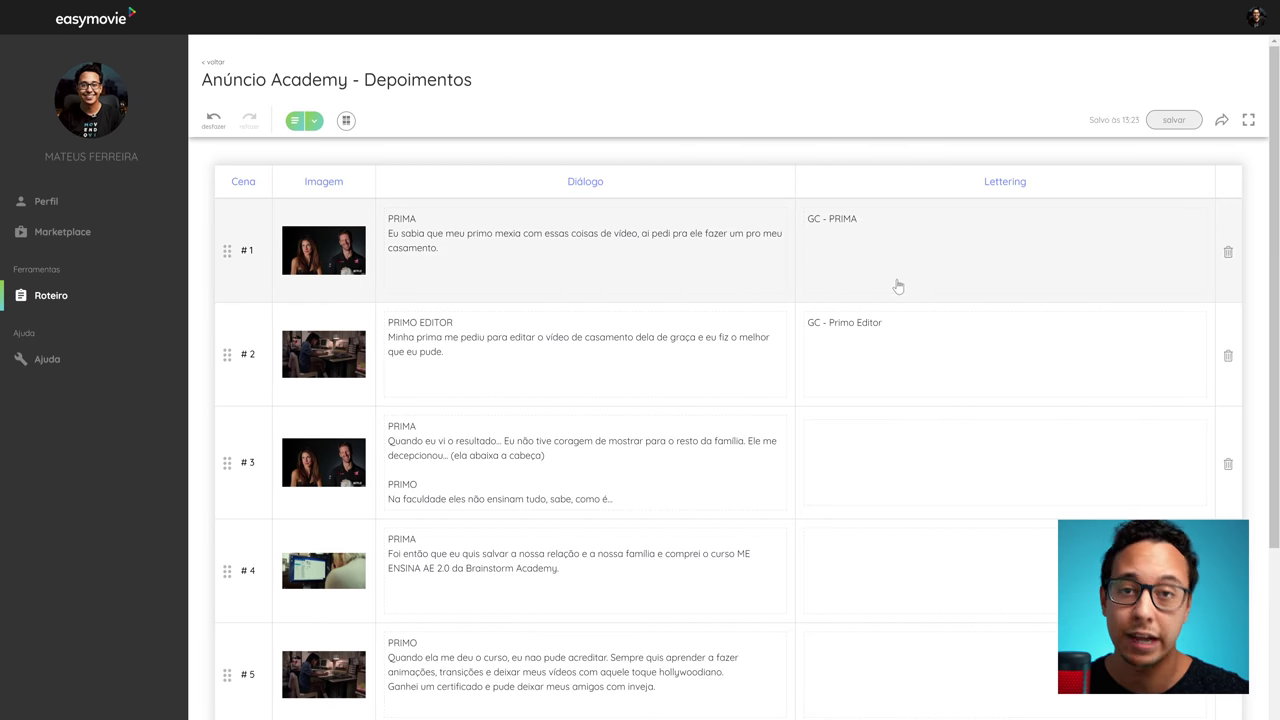
Show the Descrição column in the script table again.
left_click(314, 120)
left_click(301, 297)
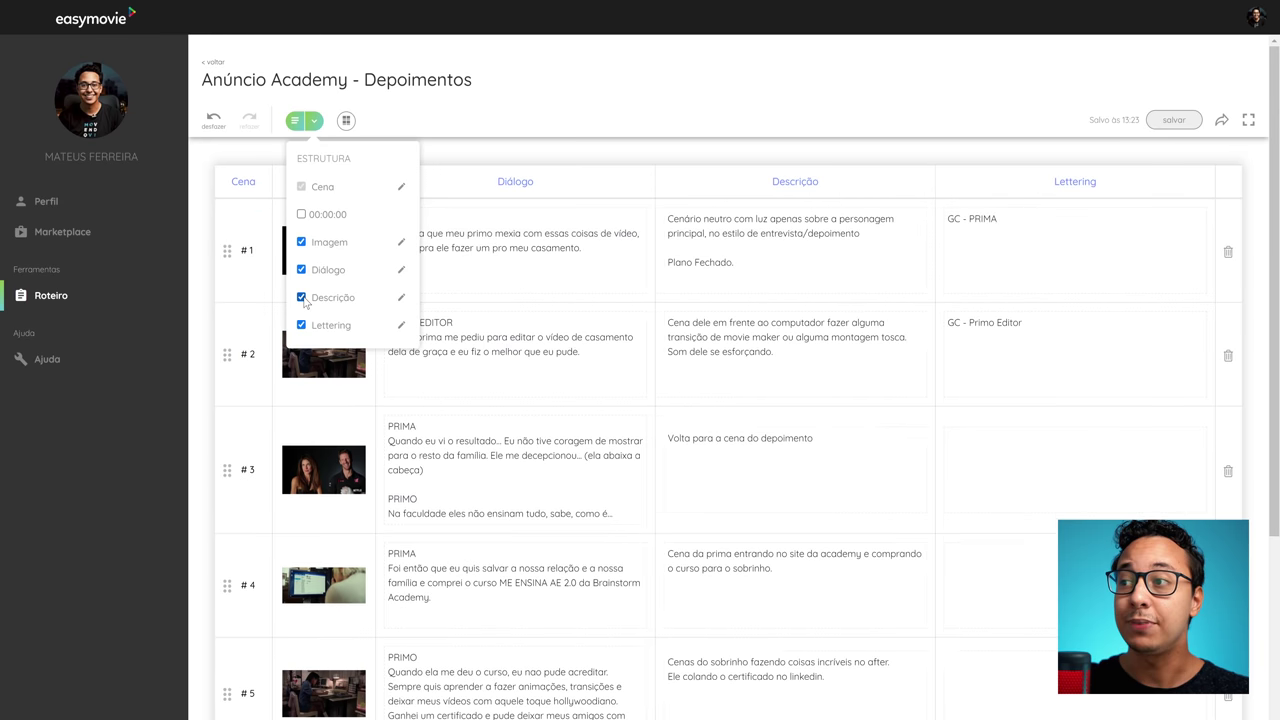
left_click(491, 156)
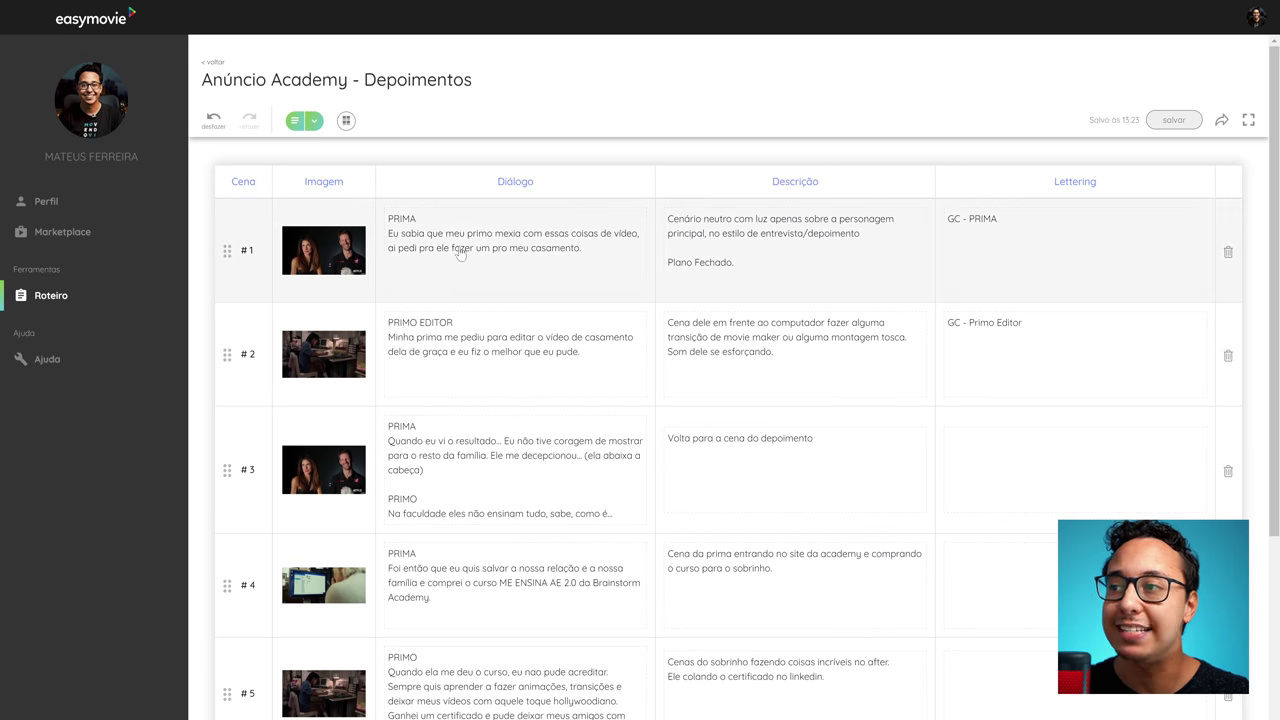
mouse_move(323, 255)
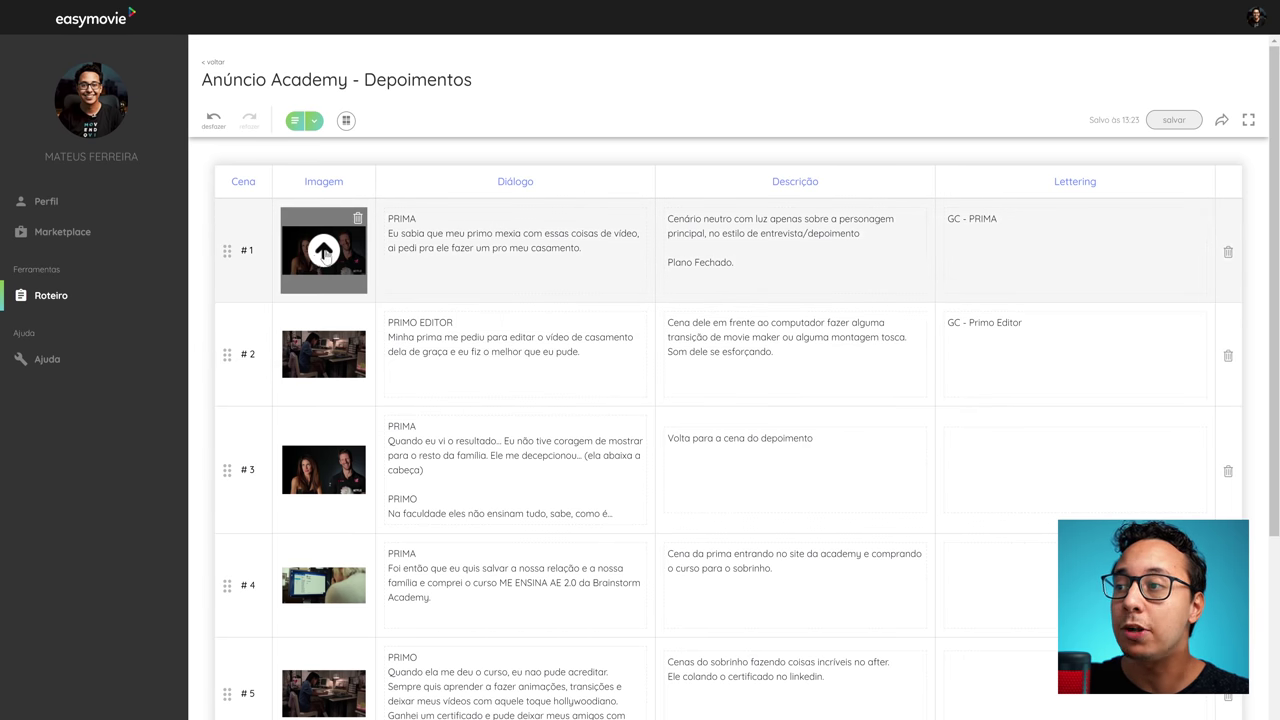
left_click(323, 251)
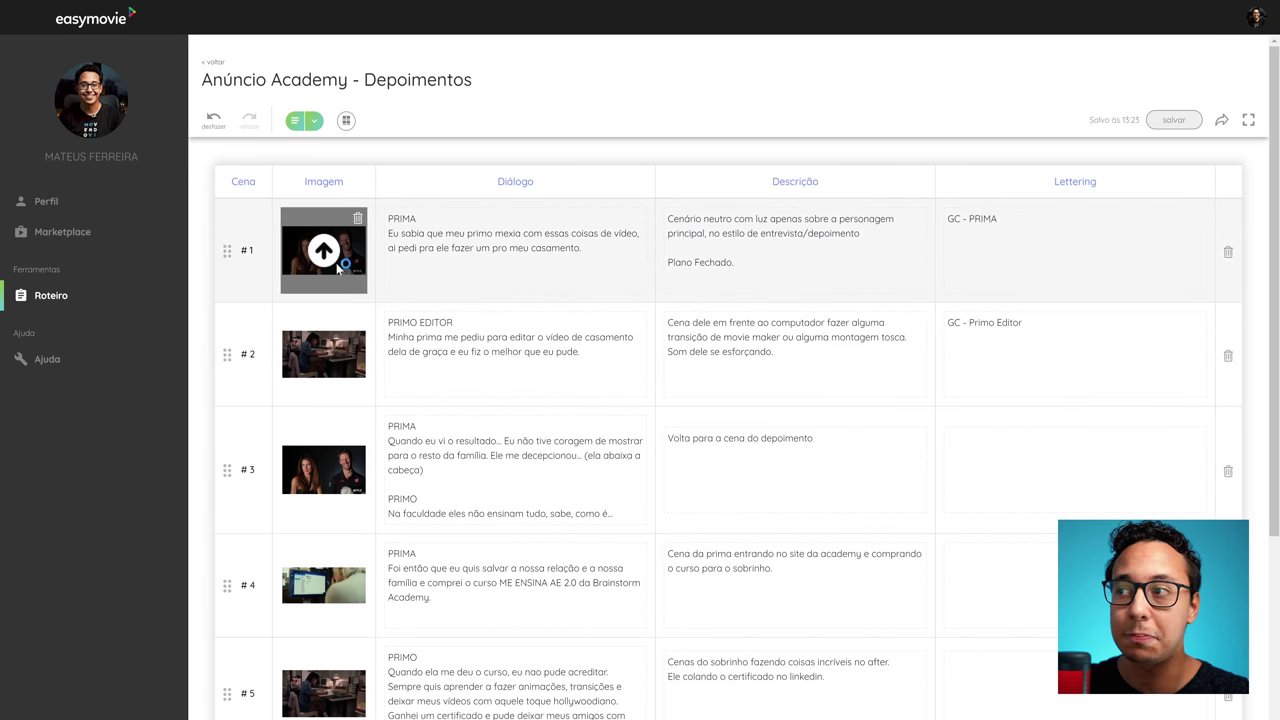
left_click(597, 354)
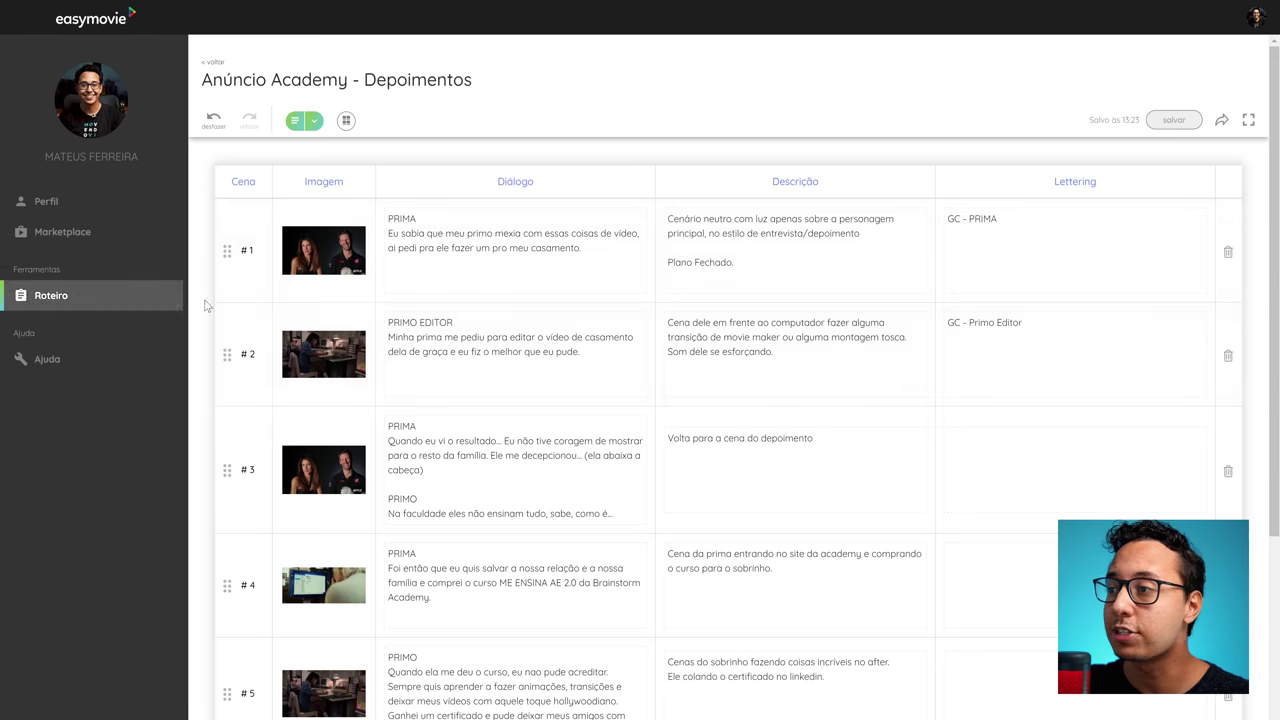
Move scene 4, where prima buys the course on the academy site, above scene 3.
scroll(229, 329, "down", 3)
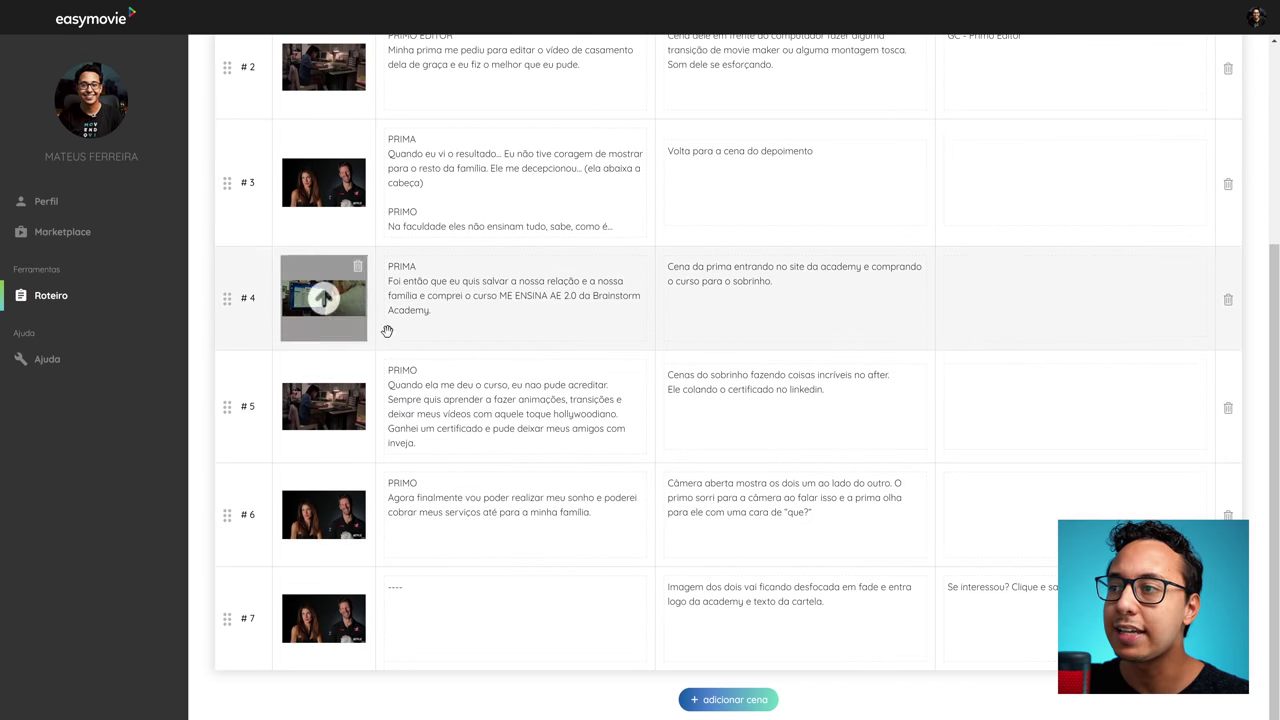
scroll(310, 346, "up", 2)
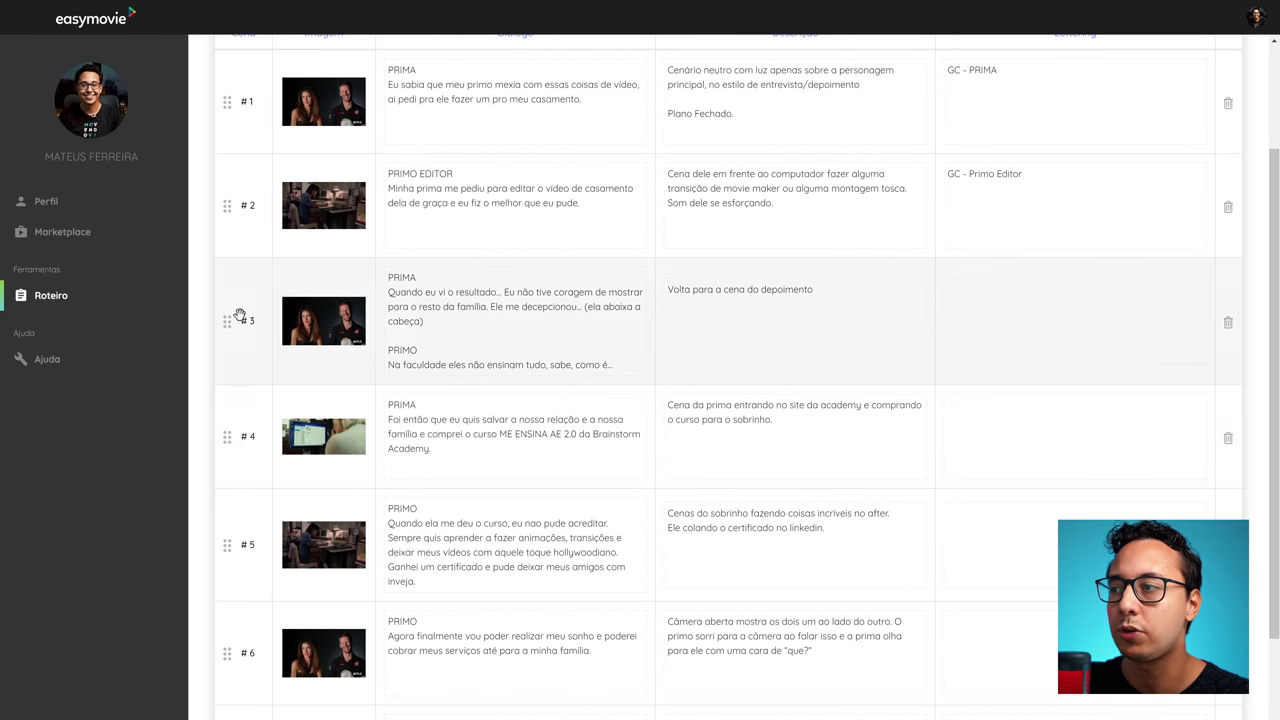
left_click_drag(228, 438, 209, 358)
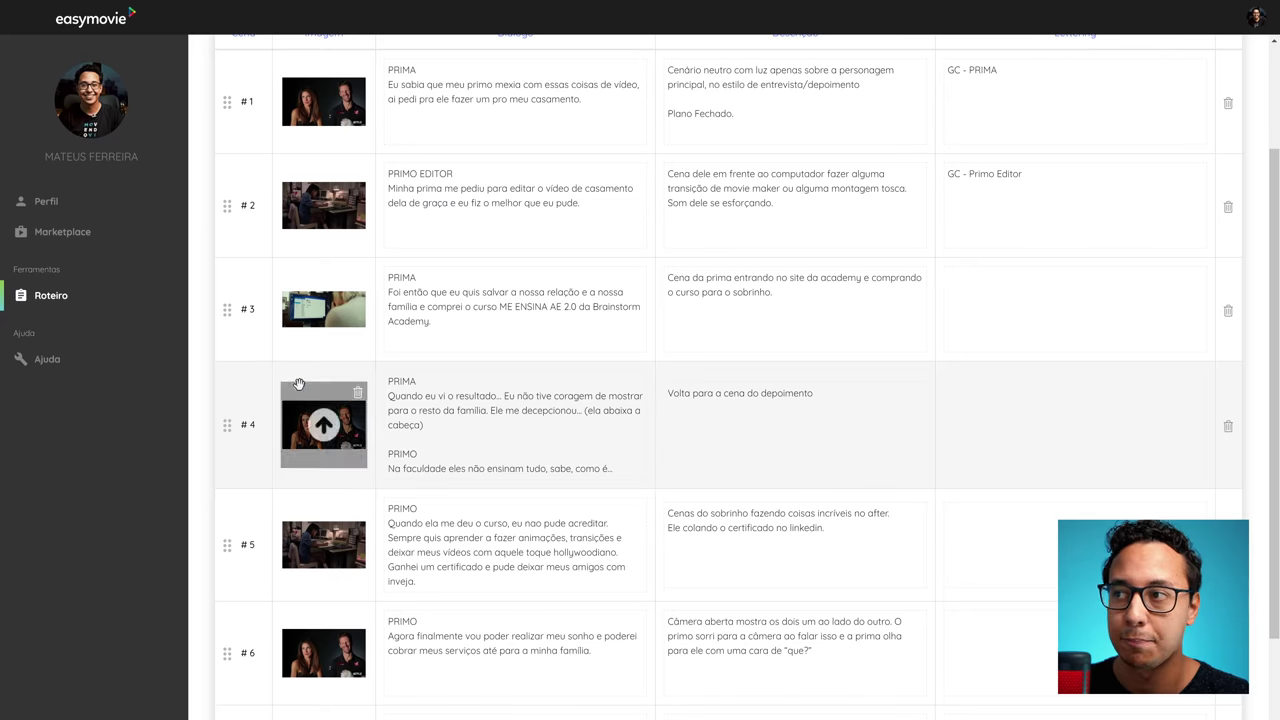
Show the 00:00:00 time column in the script table.
scroll(530, 430, "up", 2)
left_click(314, 121)
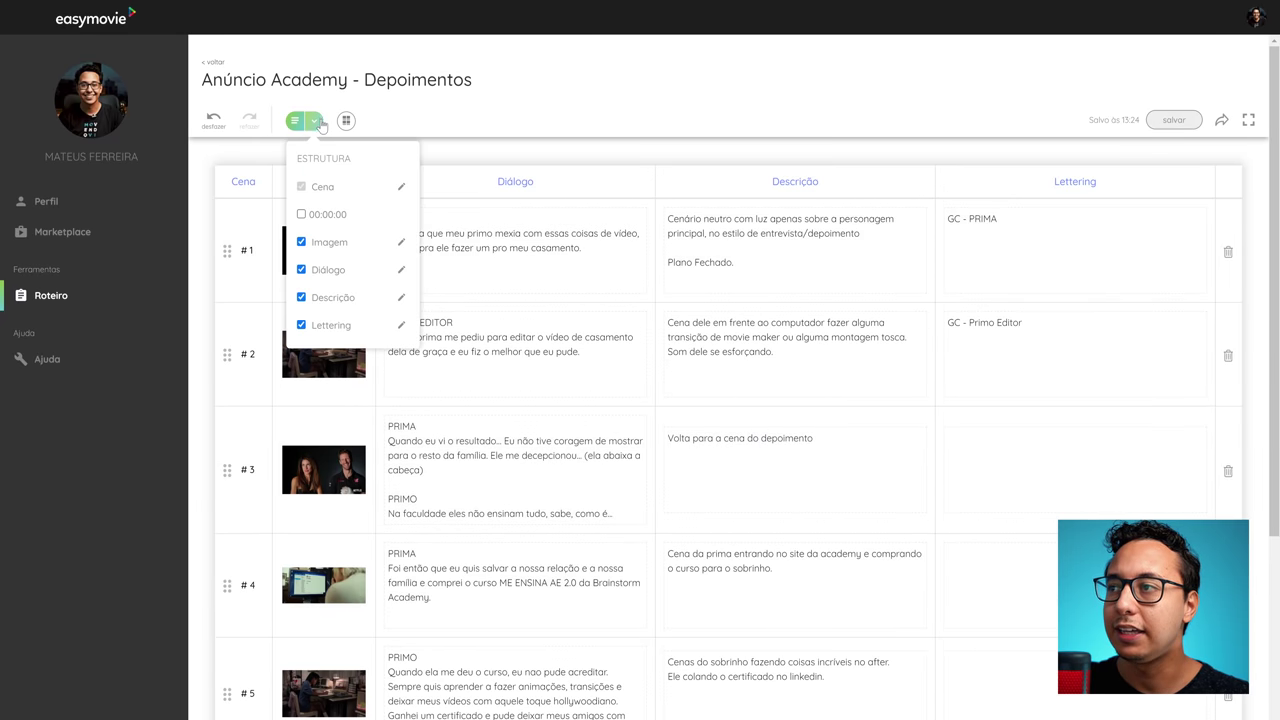
left_click(302, 215)
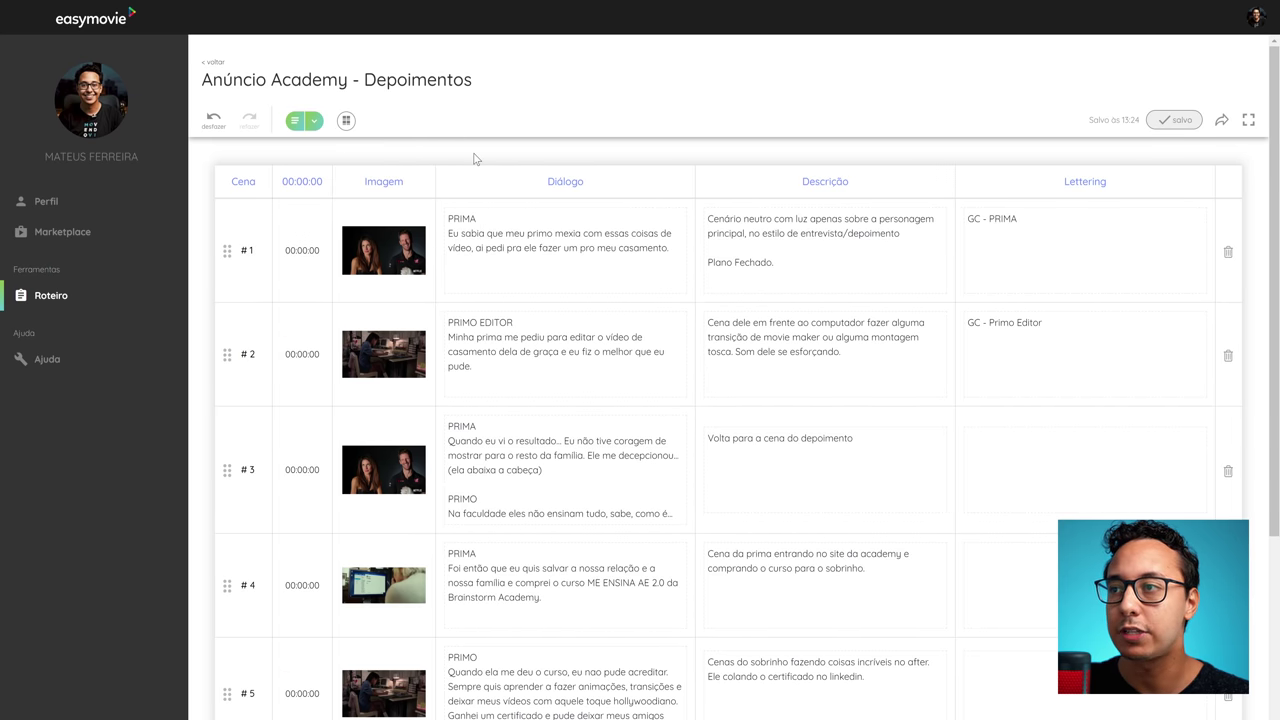
Set the duration of scene 1 to 00:00:05.
left_click(302, 232)
left_click(302, 232)
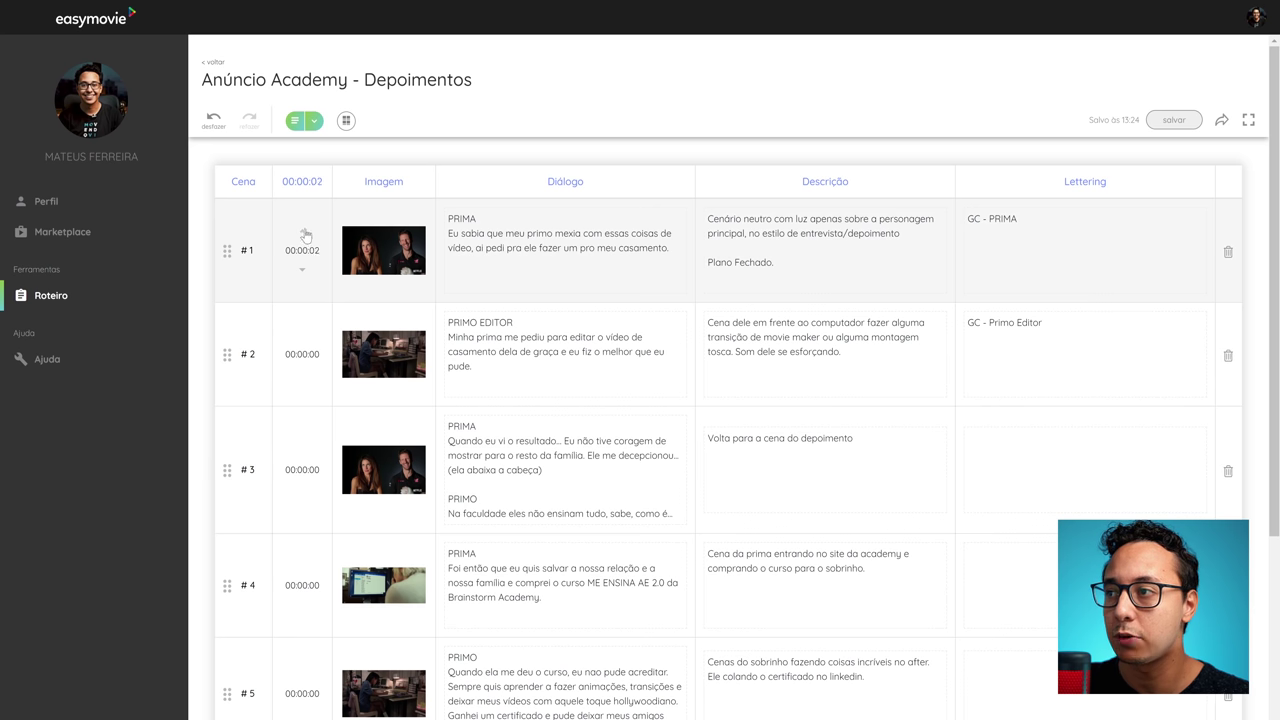
left_click(303, 234)
left_click(303, 234)
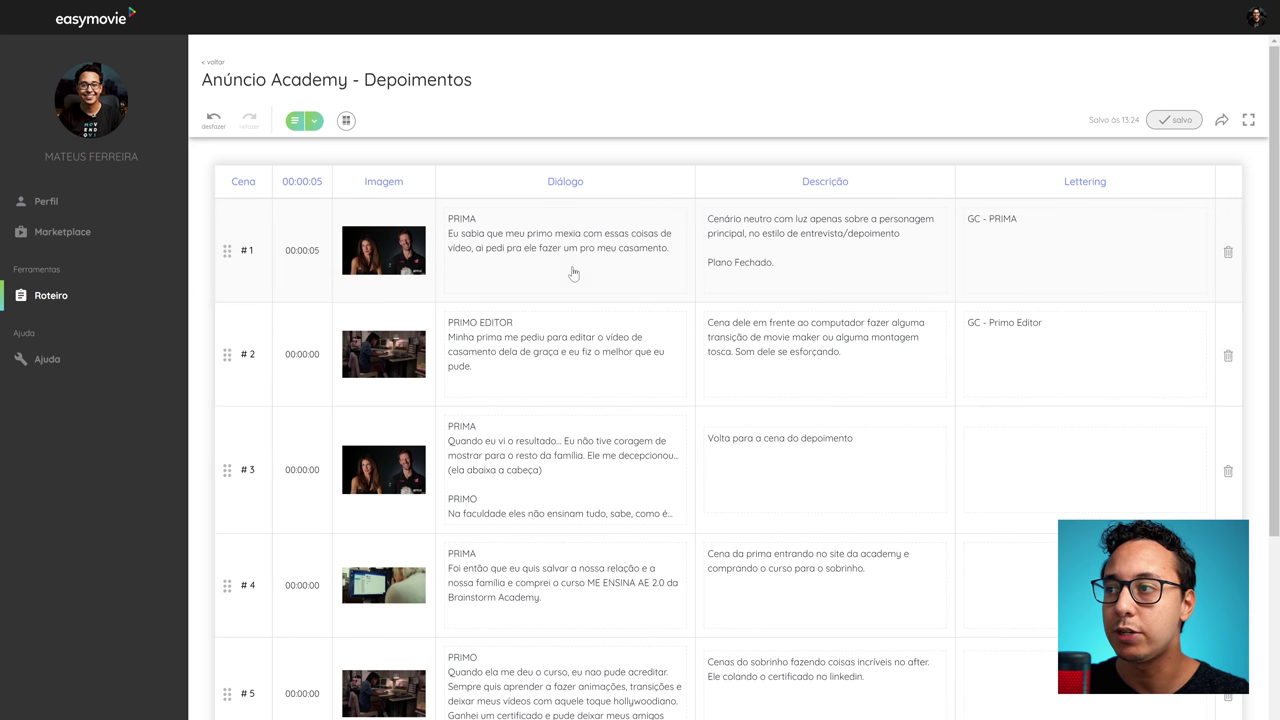
Set the duration of scene 2 to 00:00:04 and of scene 3 to 00:00:06.
scroll(548, 288, "down", 1)
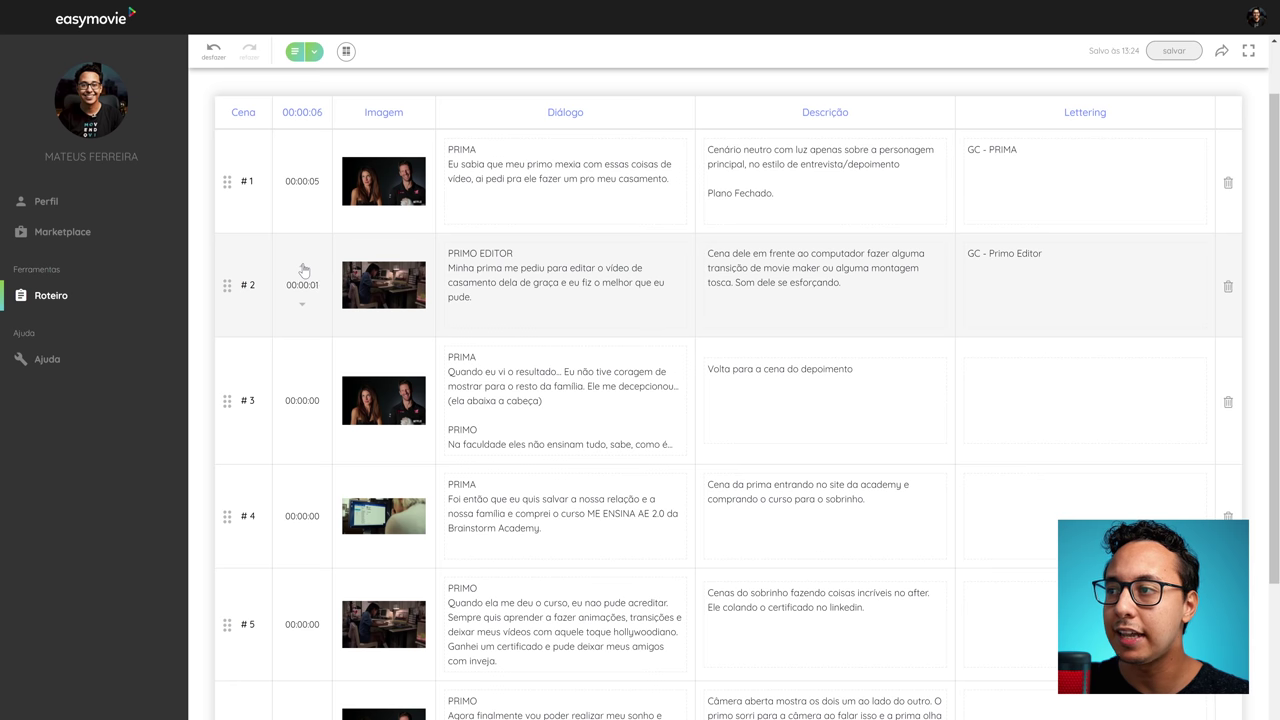
left_click(304, 382)
left_click(304, 382)
left_click(305, 383)
left_click(305, 383)
Set the durations of scenes 4, 5, 6 and 7 to 3, 10, 3 and 3 seconds respectively.
scroll(305, 390, "down", 1)
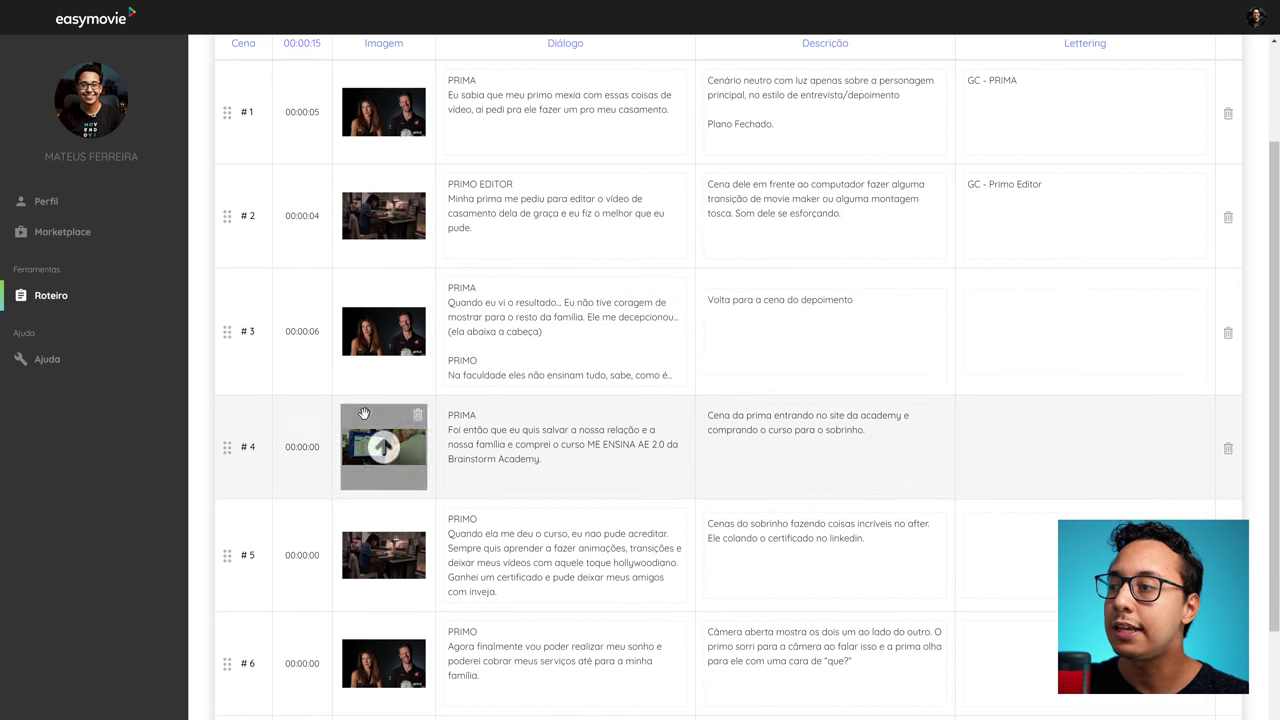
left_click(303, 428)
scroll(303, 430, "down", 1)
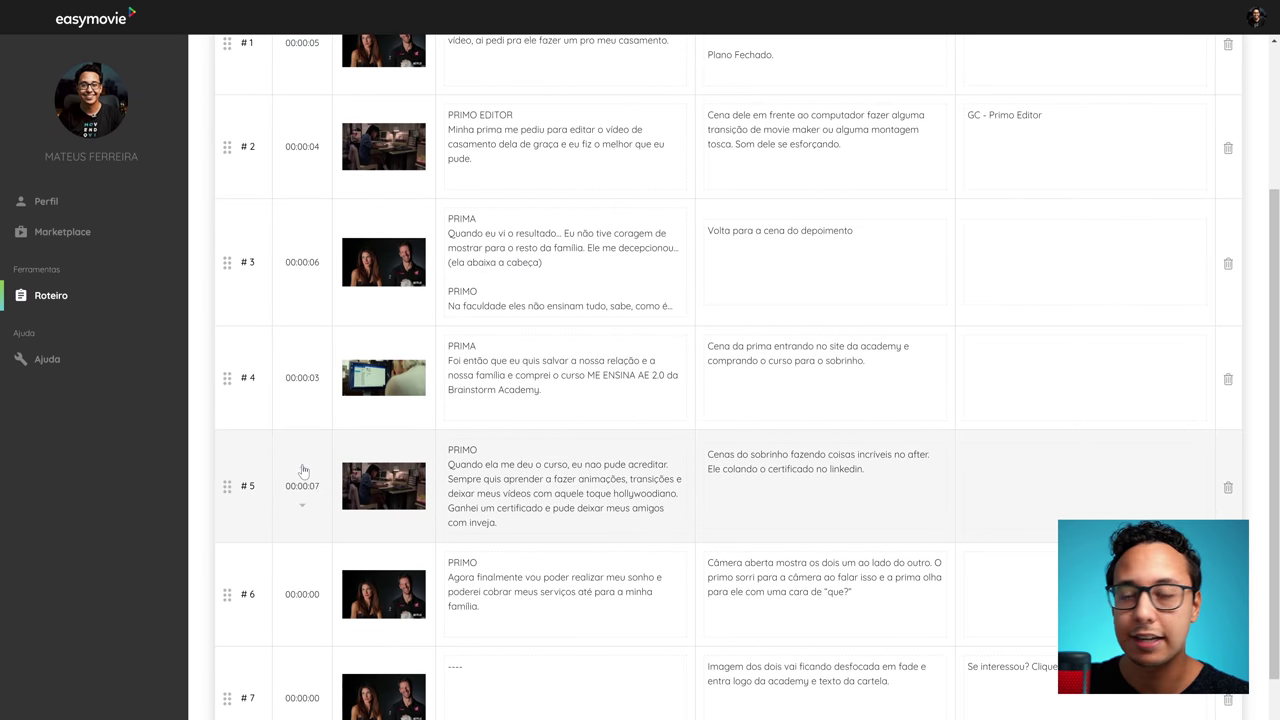
left_click(303, 470)
scroll(303, 472, "down", 1)
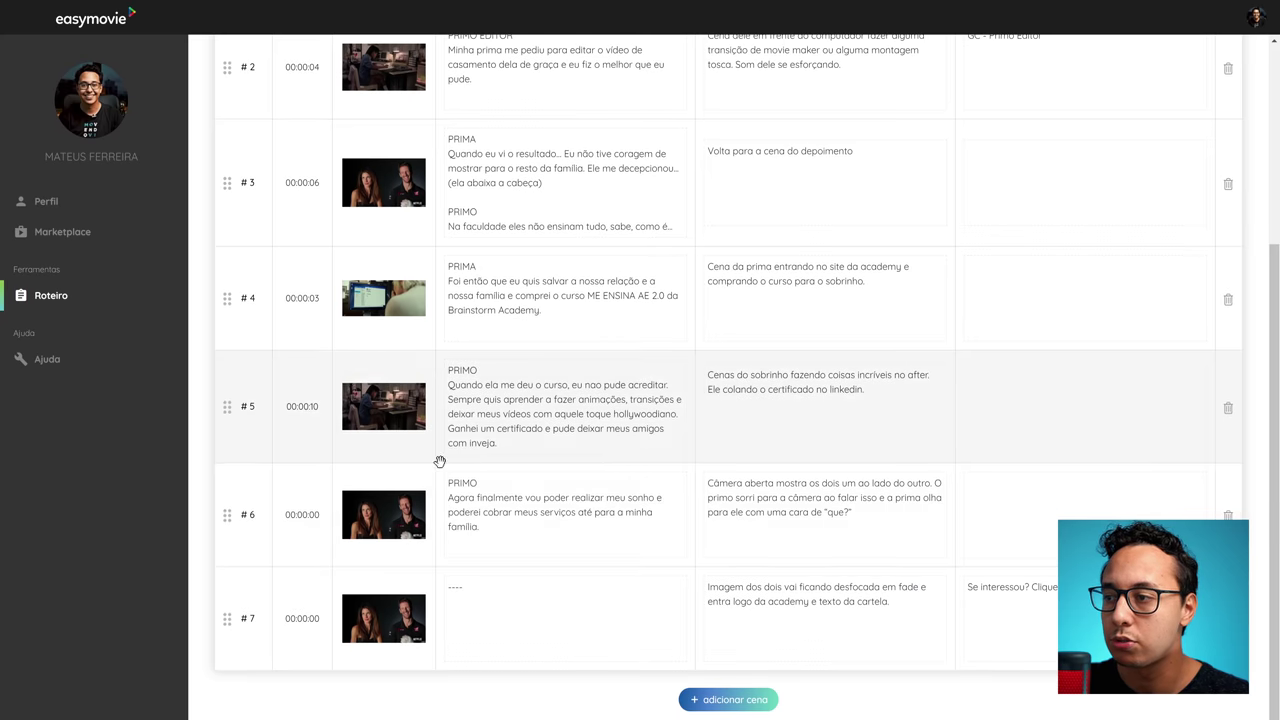
left_click(306, 597)
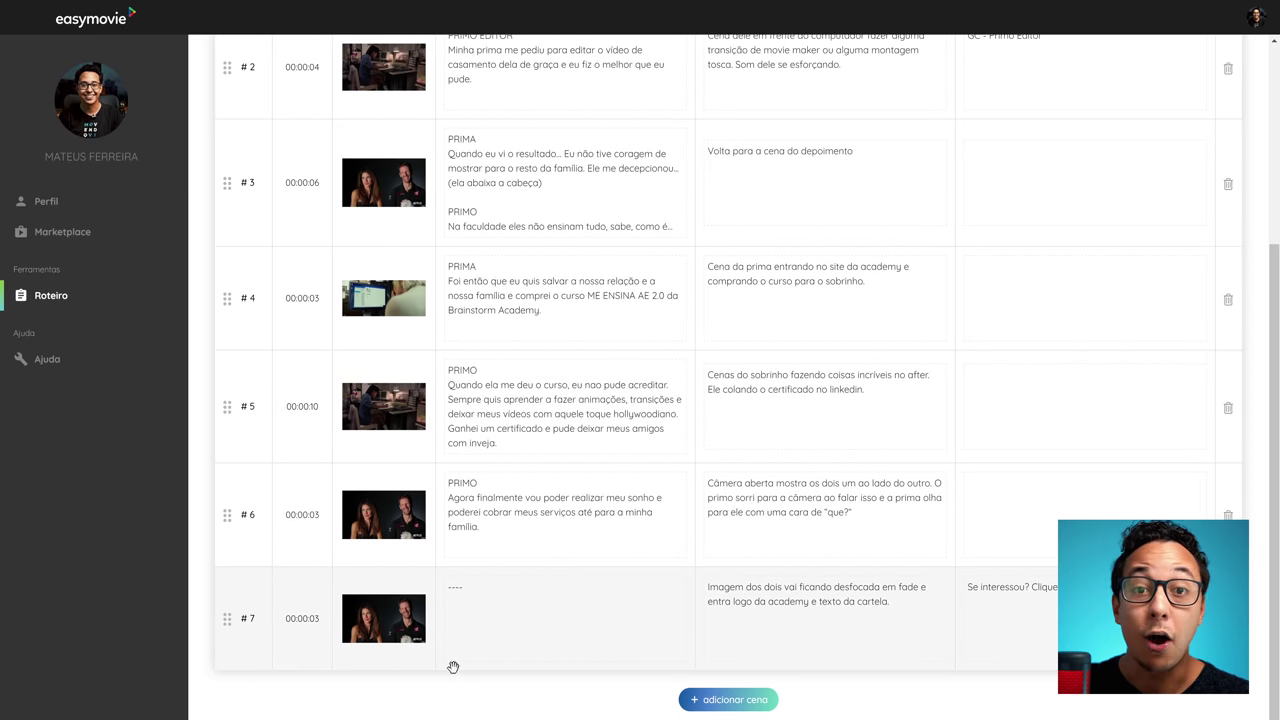
Review the scenes in the storyboard view and return to the script table view.
scroll(391, 687, "up", 4)
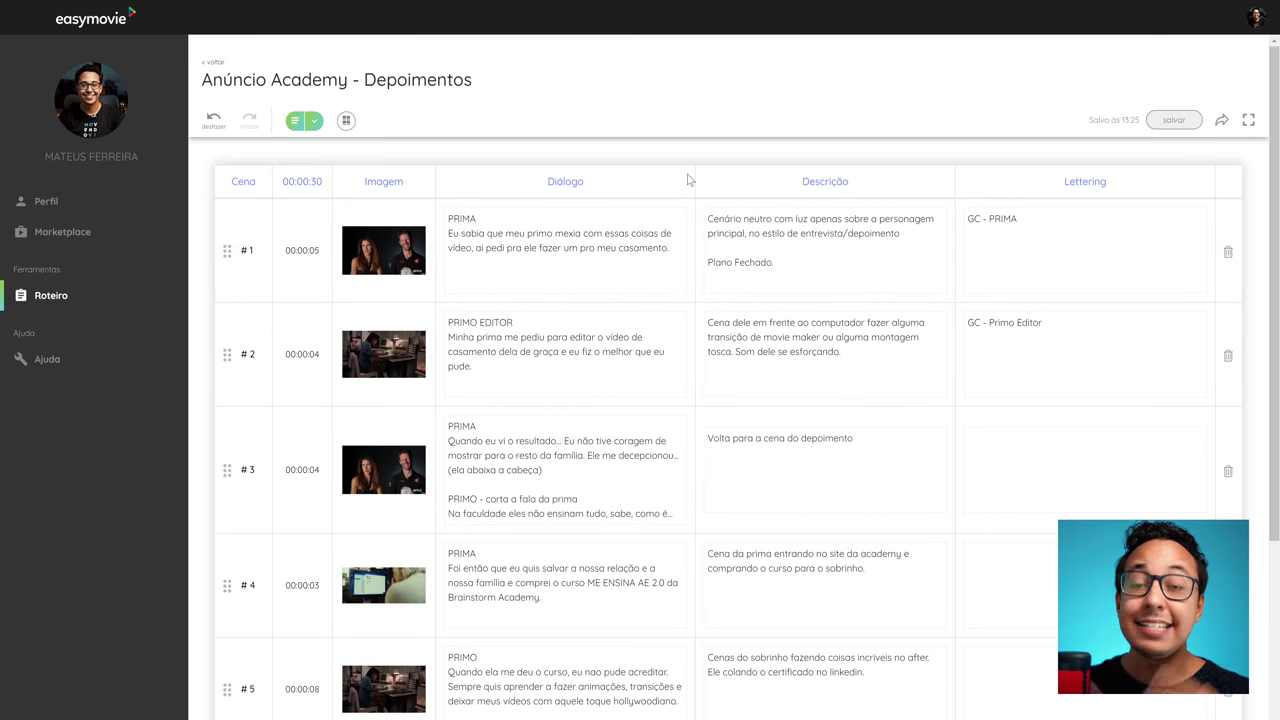
left_click(346, 120)
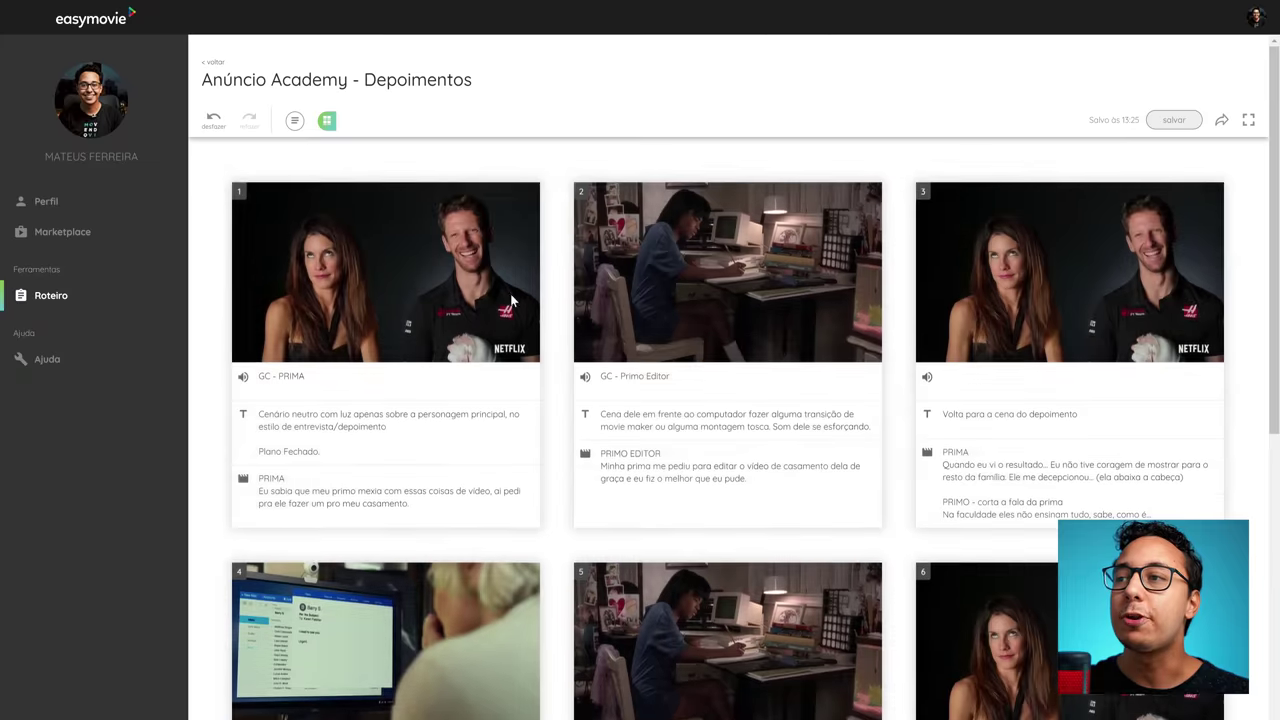
scroll(867, 372, "down", 5)
scroll(727, 470, "up", 5)
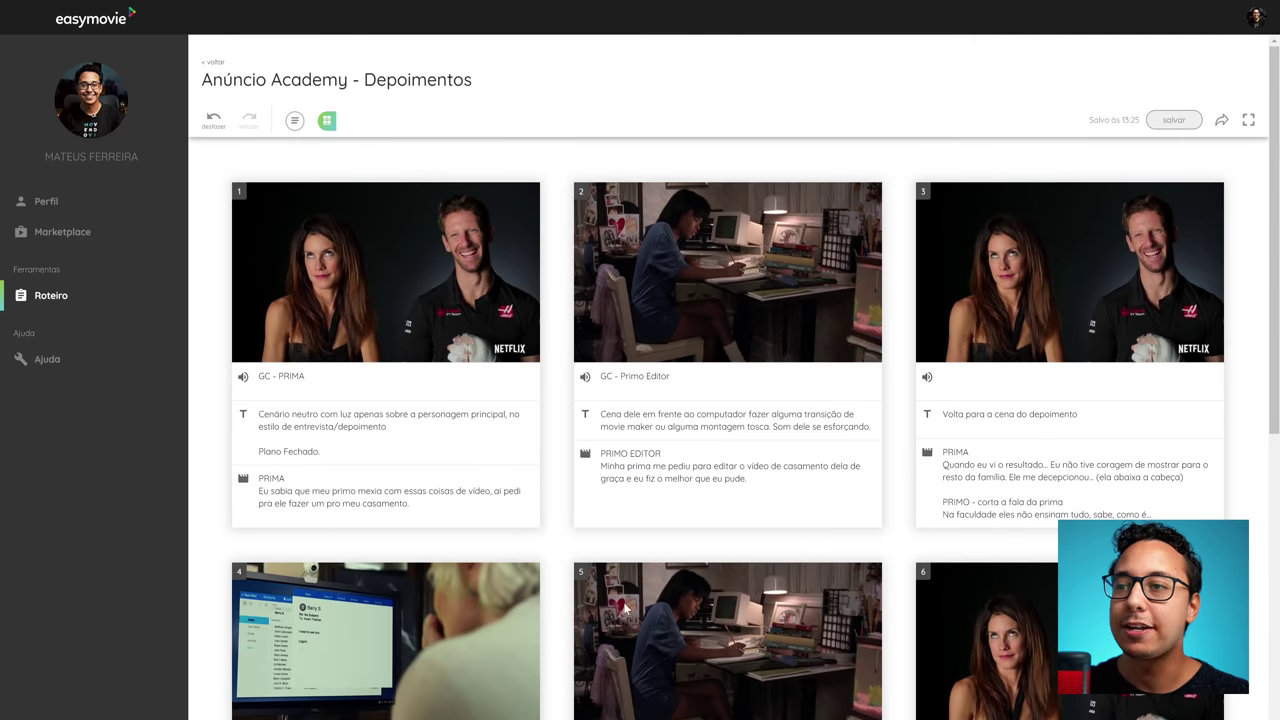
left_click(301, 121)
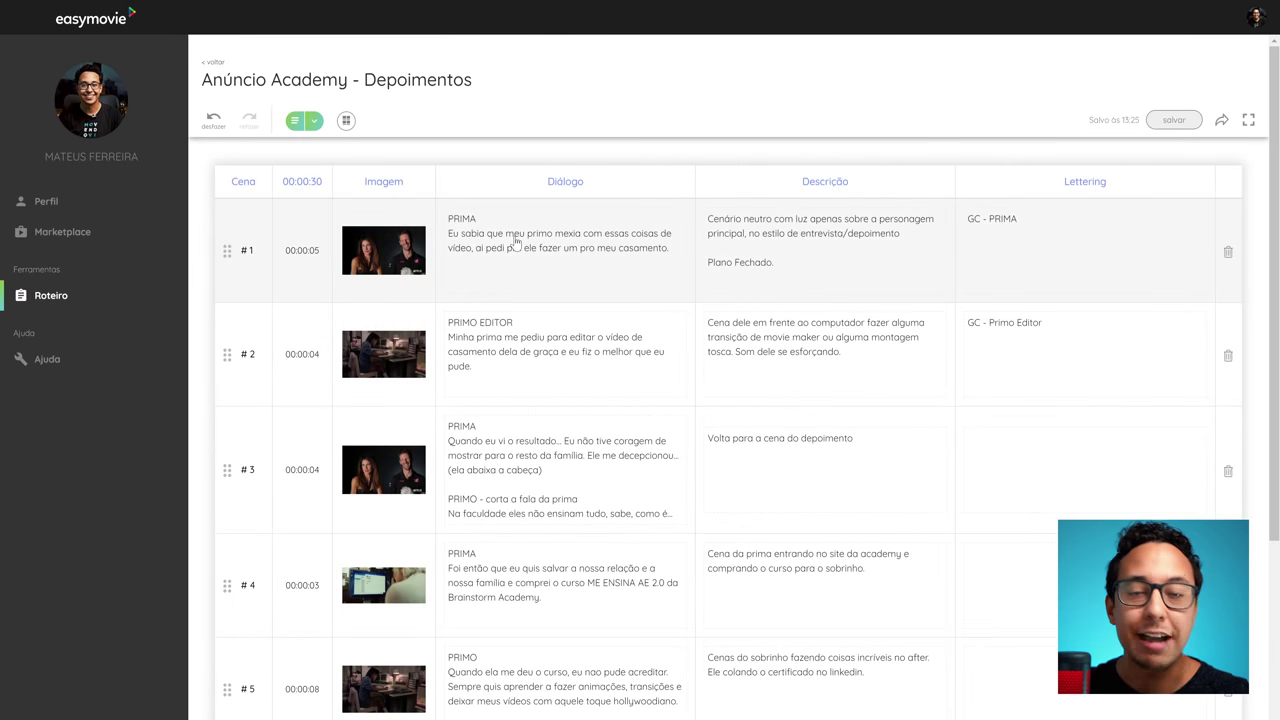